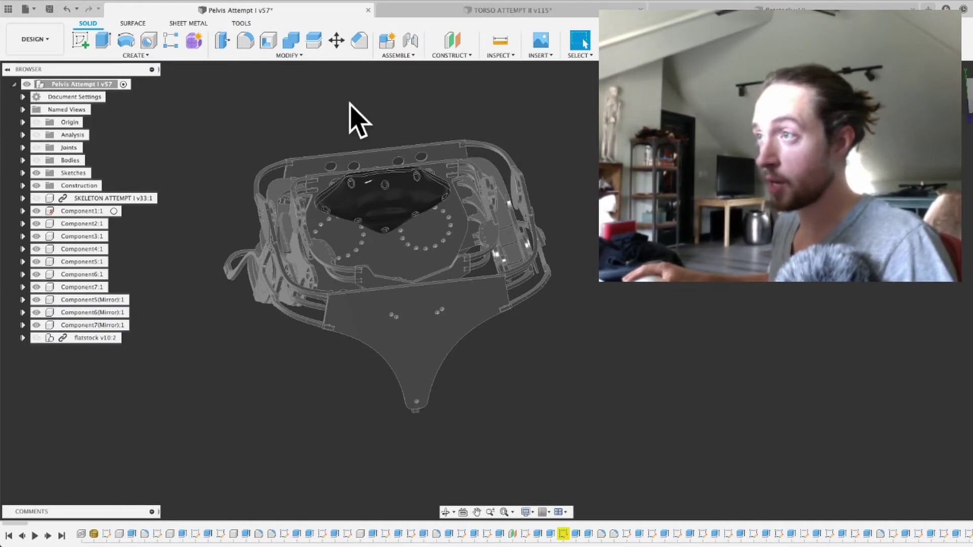
click(36, 39)
click(38, 152)
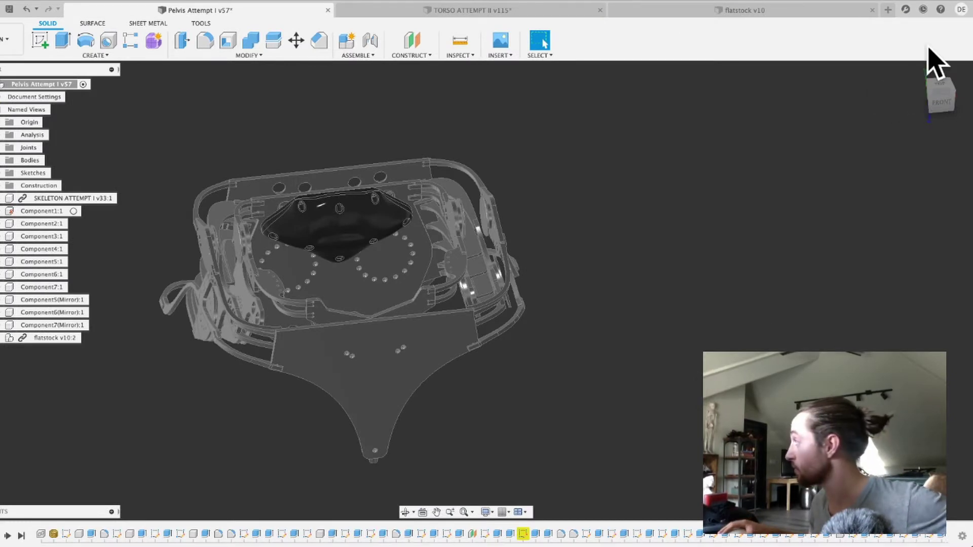
Step: Open the preferences and examine the preview features for manufacturing, including Arrange Feature and Manufacturing Working Model
click(923, 9)
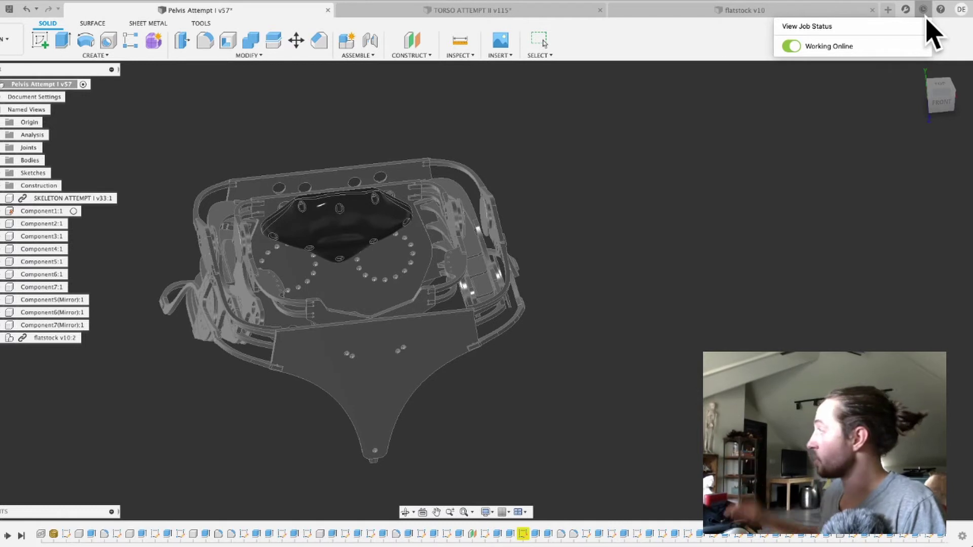
click(961, 10)
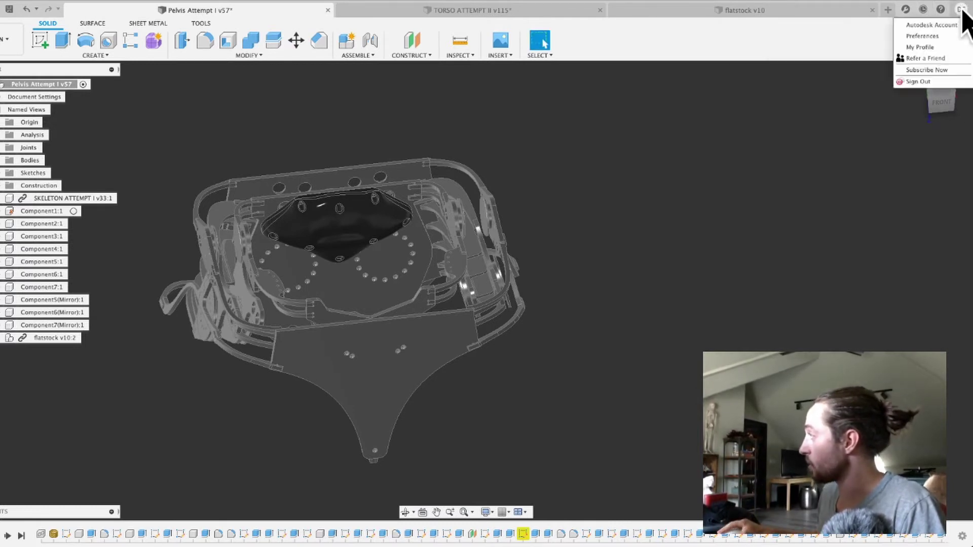
click(938, 38)
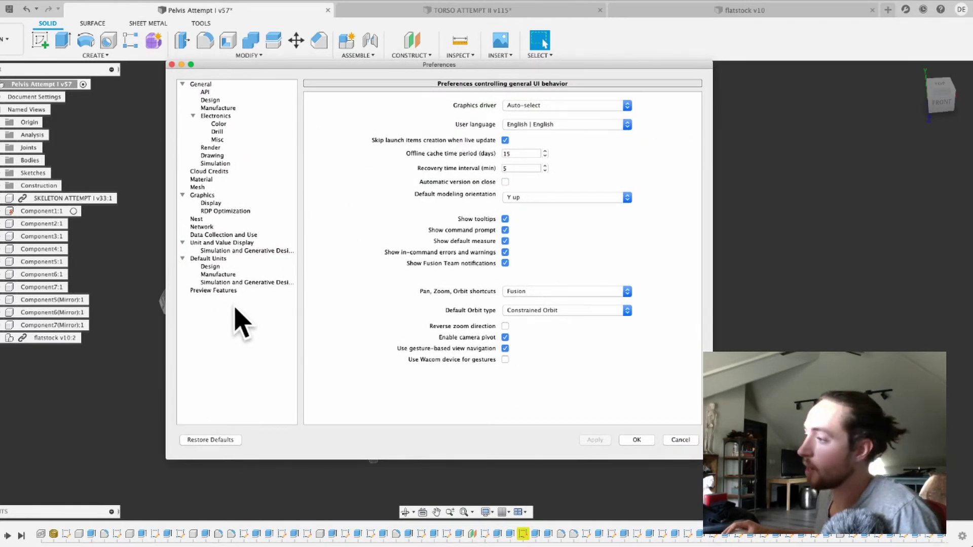
click(218, 291)
scroll(380, 211, down, 5)
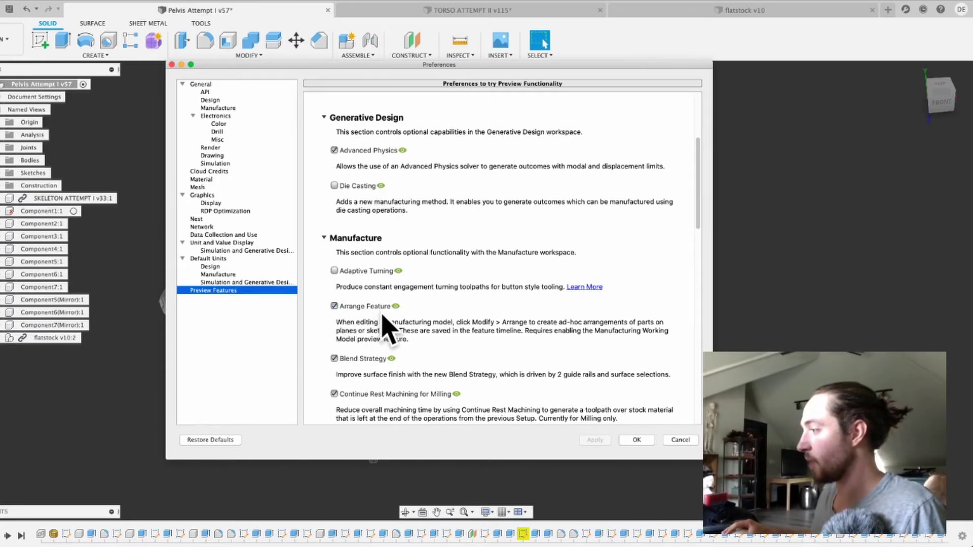
scroll(384, 325, down, 5)
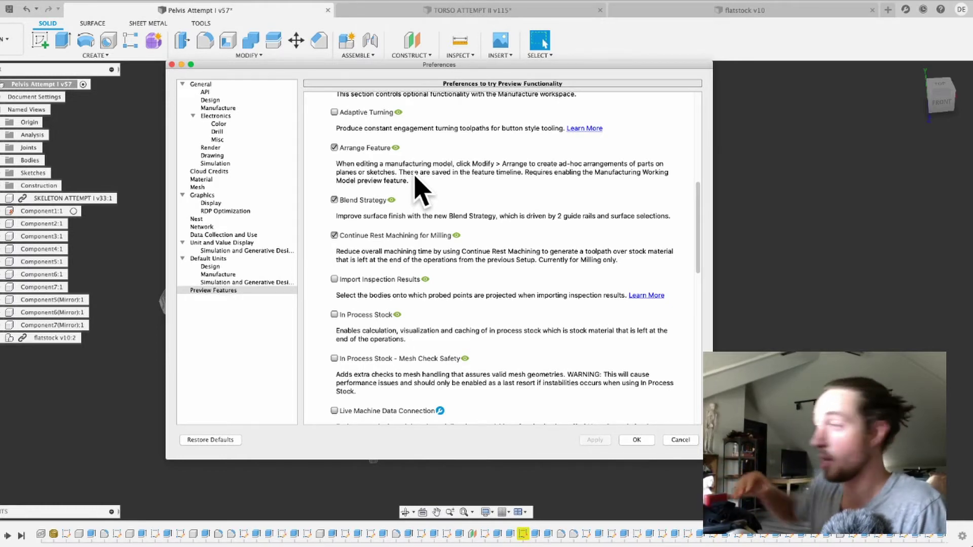
scroll(416, 183, down, 3)
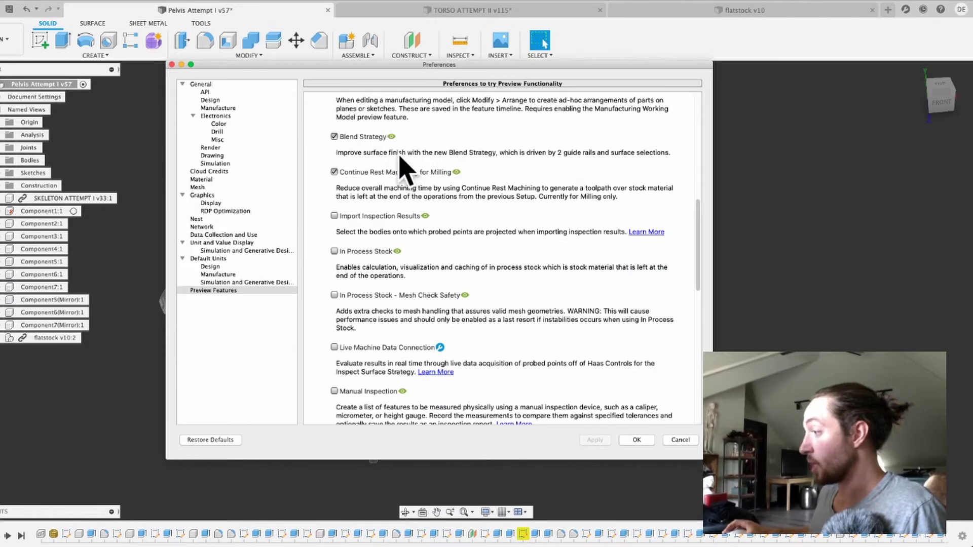
scroll(408, 228, down, 4)
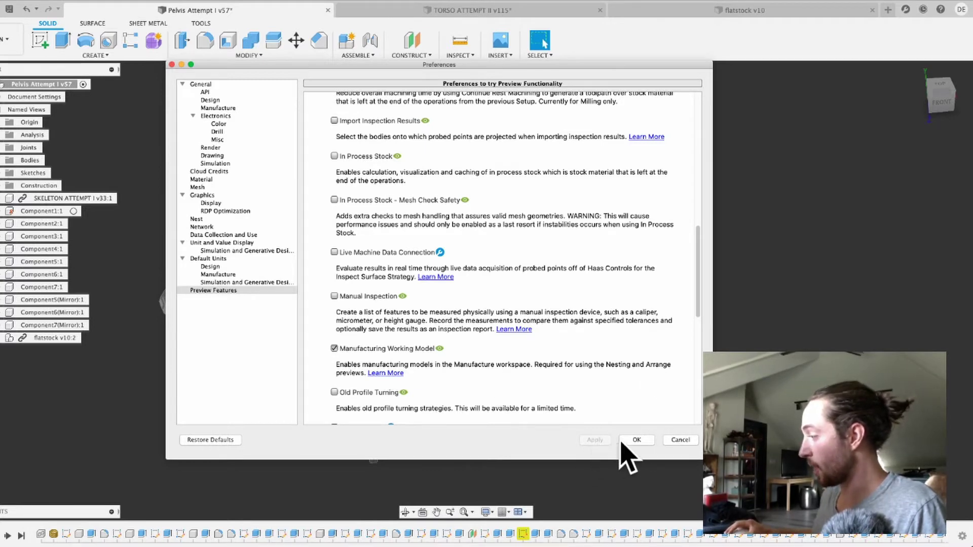
click(171, 64)
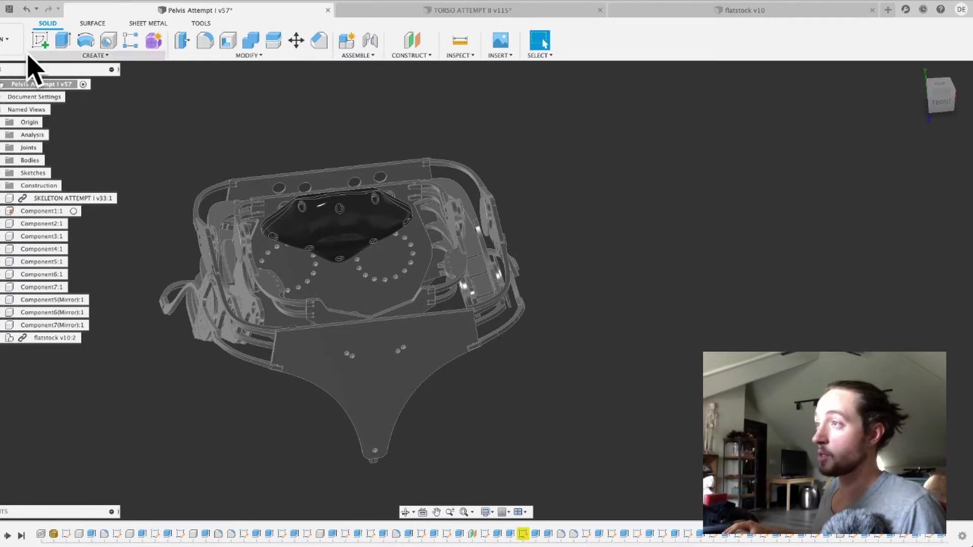
Step: Switch to the Manufacture workspace and look at the setup commands, including the one for creating a manufacturing model
click(7, 39)
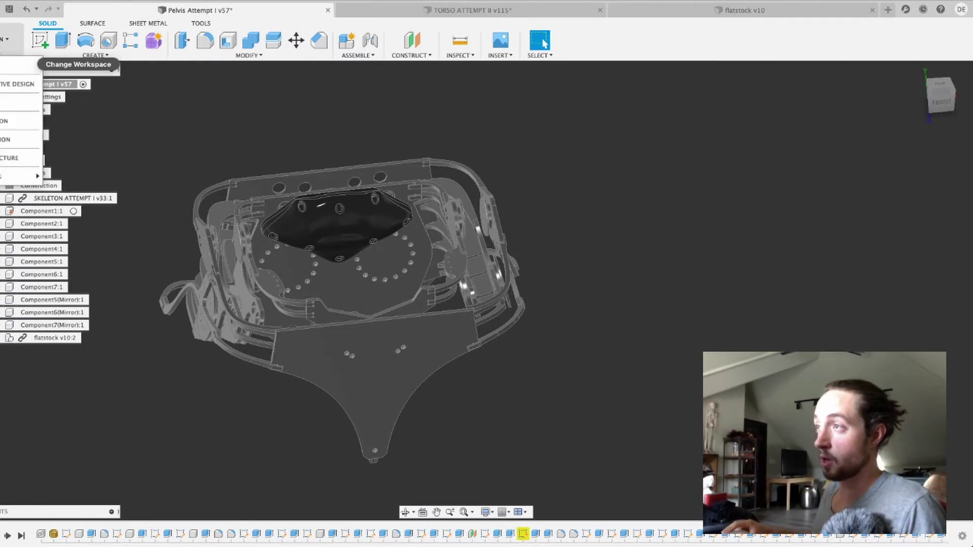
click(11, 158)
scroll(499, 413, down, 3)
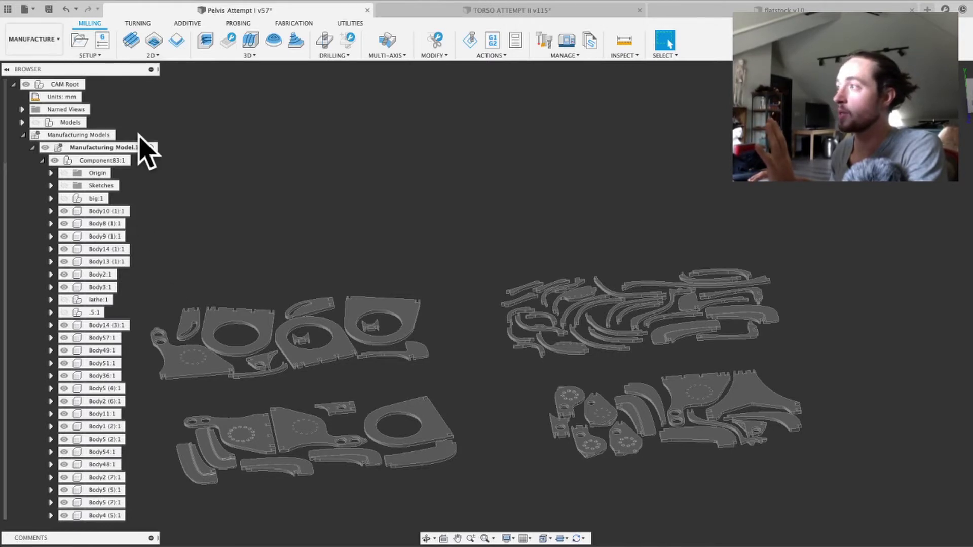
key(F6)
click(91, 55)
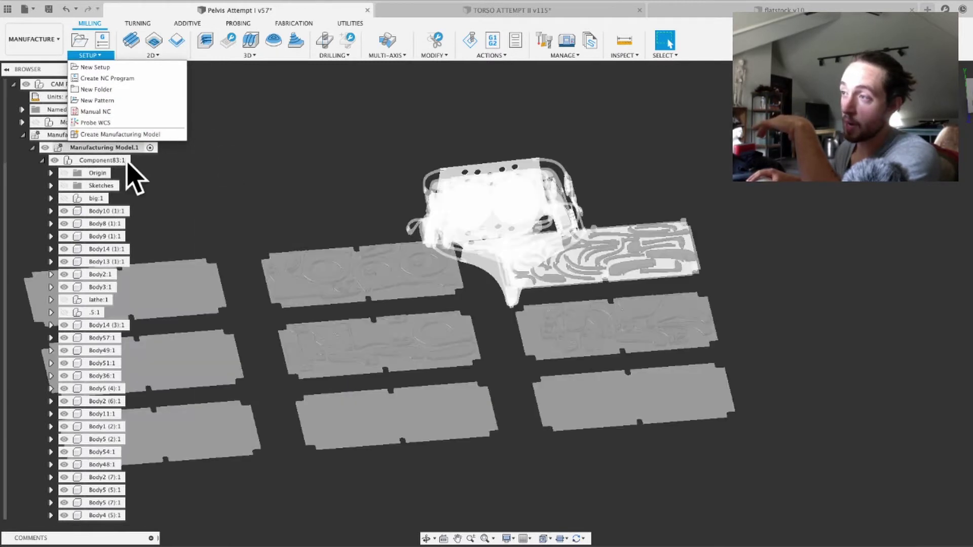
click(191, 178)
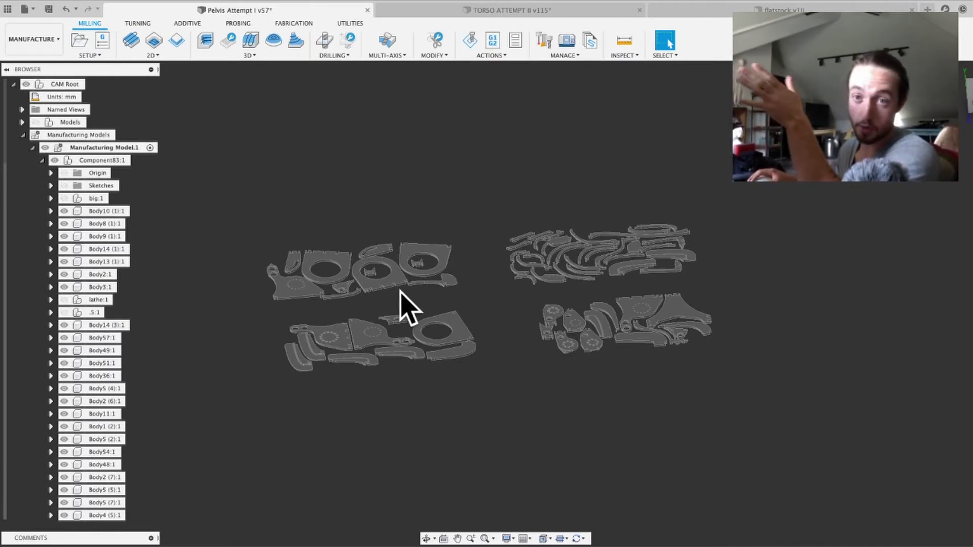
Step: Open Manufacturing Model.1 for editing
right_click(100, 150)
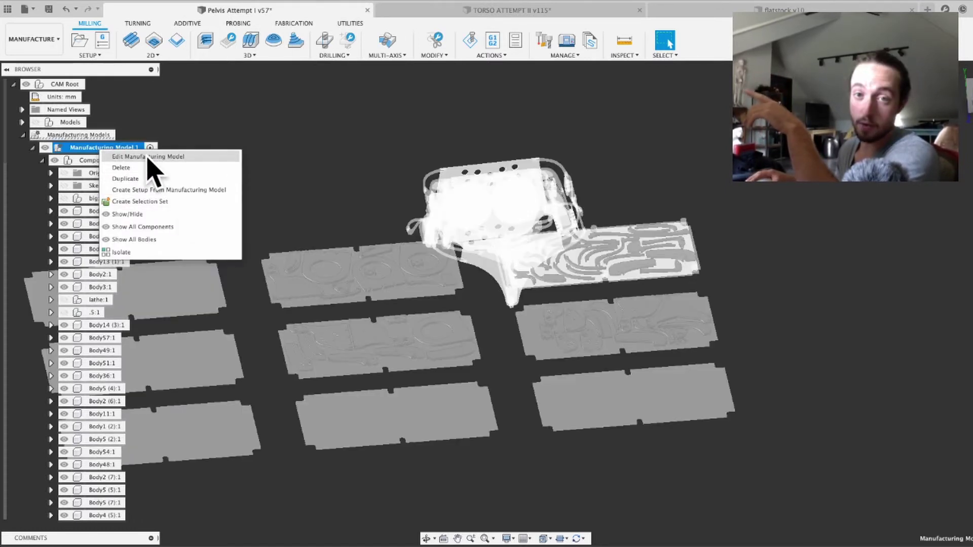
click(330, 279)
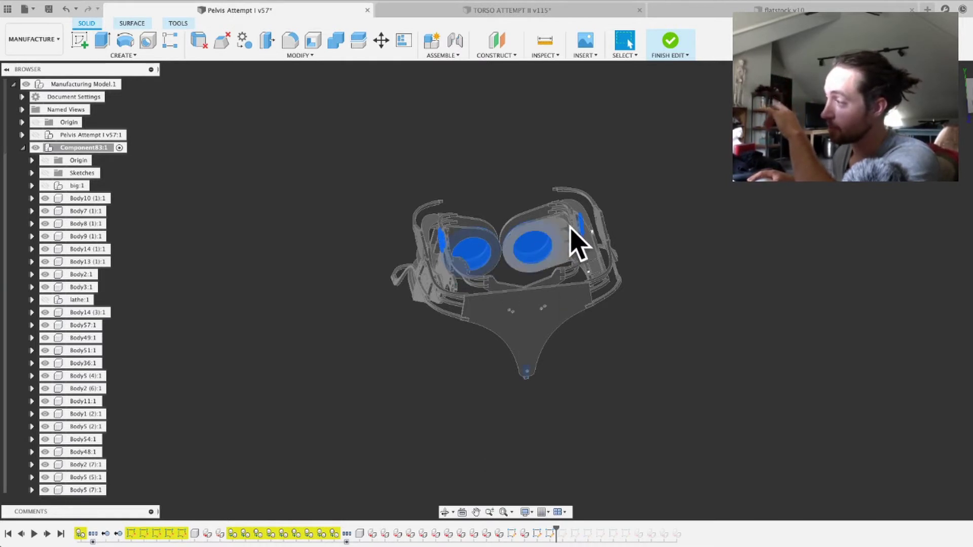
scroll(488, 362, up, 3)
middle_drag(484, 348, 441, 393)
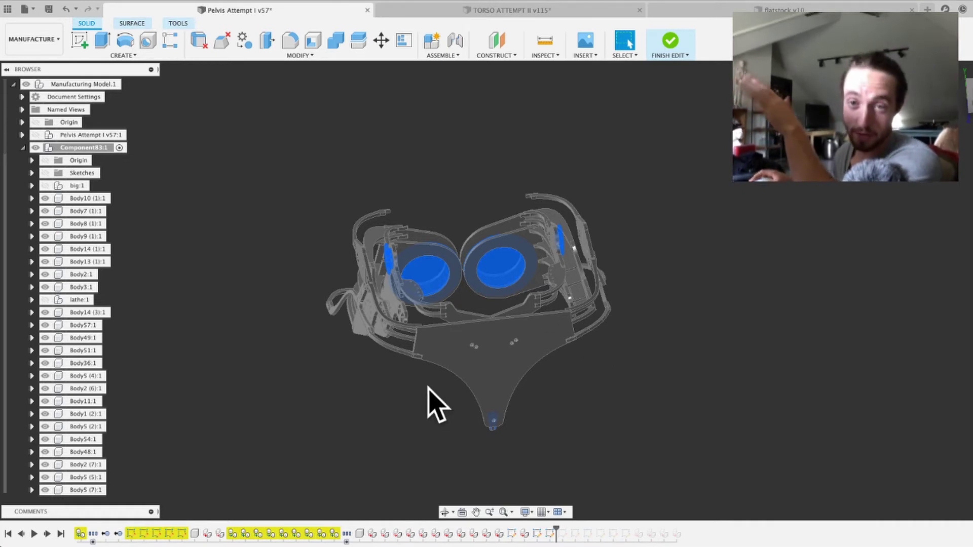
scroll(463, 311, up, 4)
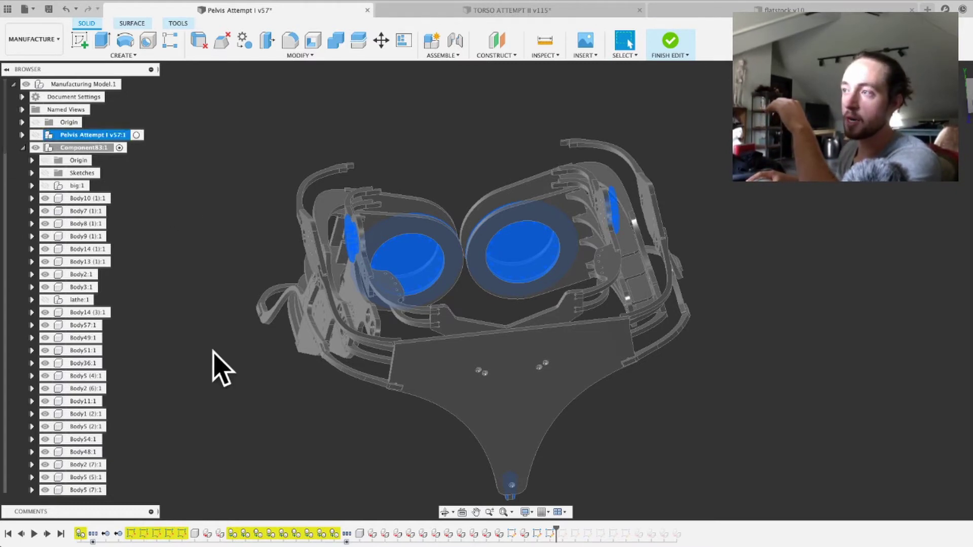
click(76, 135)
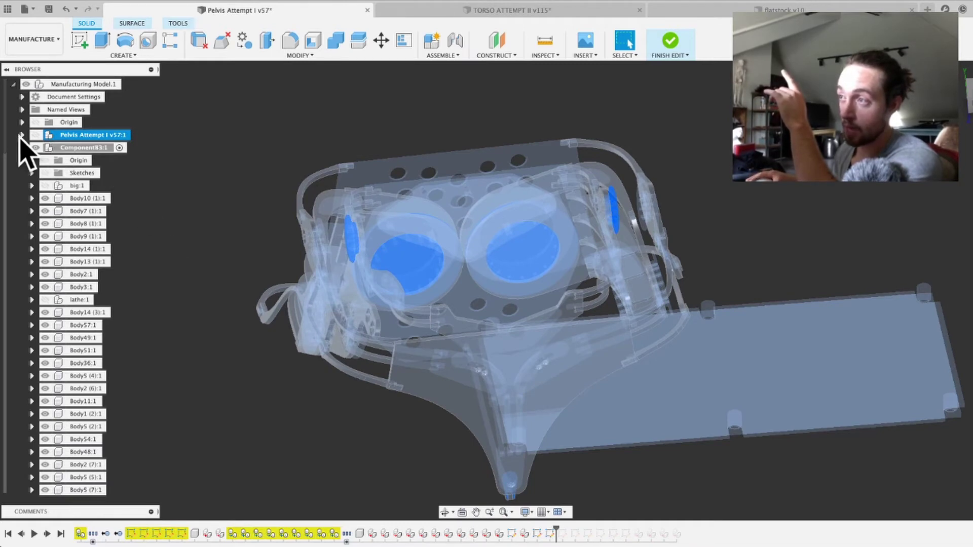
click(75, 152)
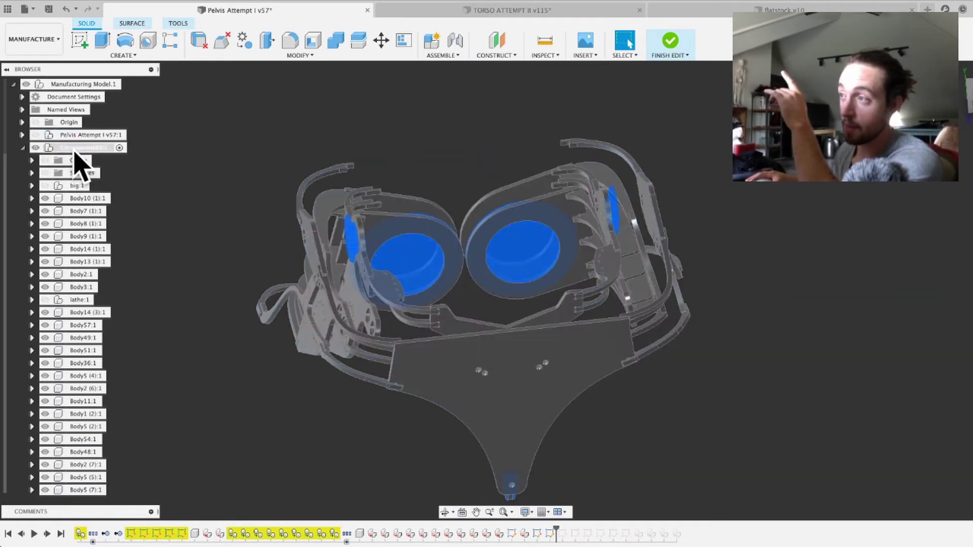
click(126, 55)
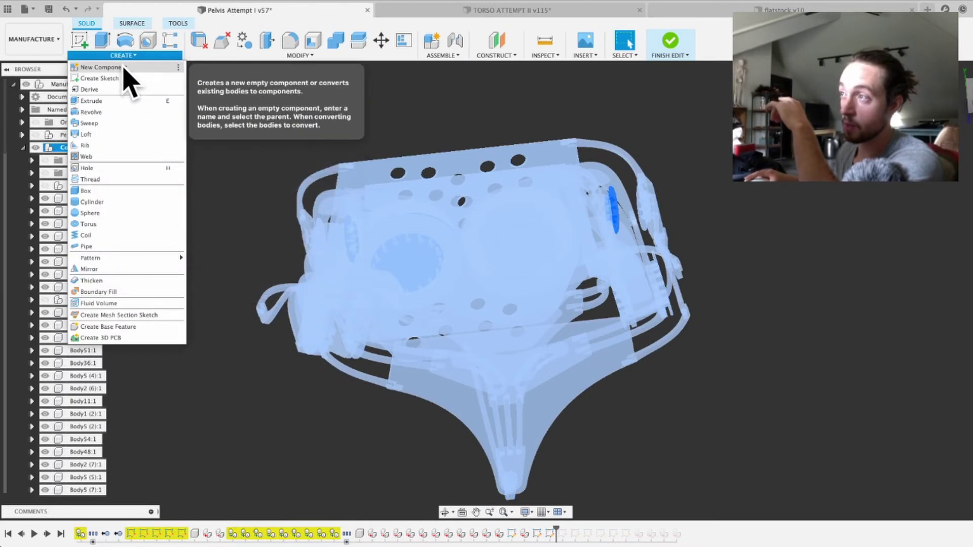
click(205, 168)
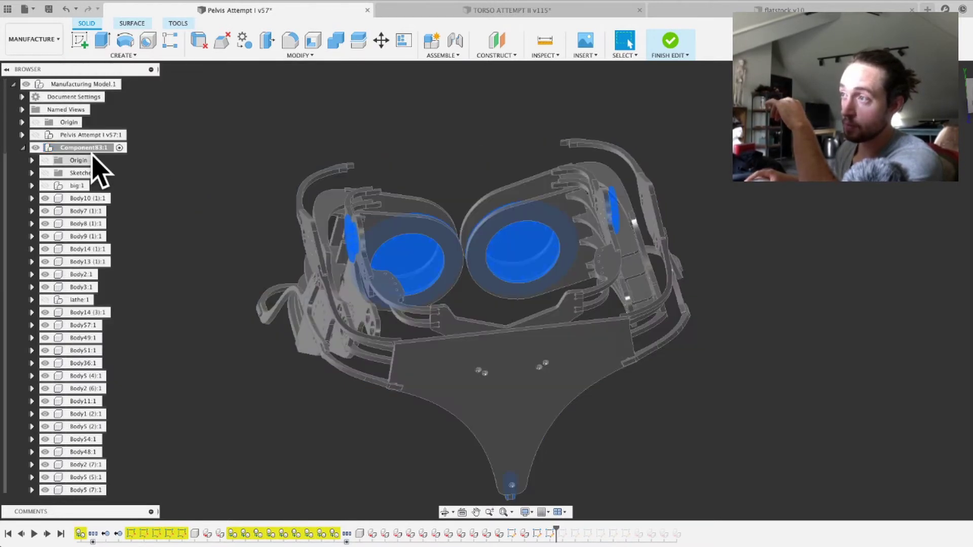
click(94, 148)
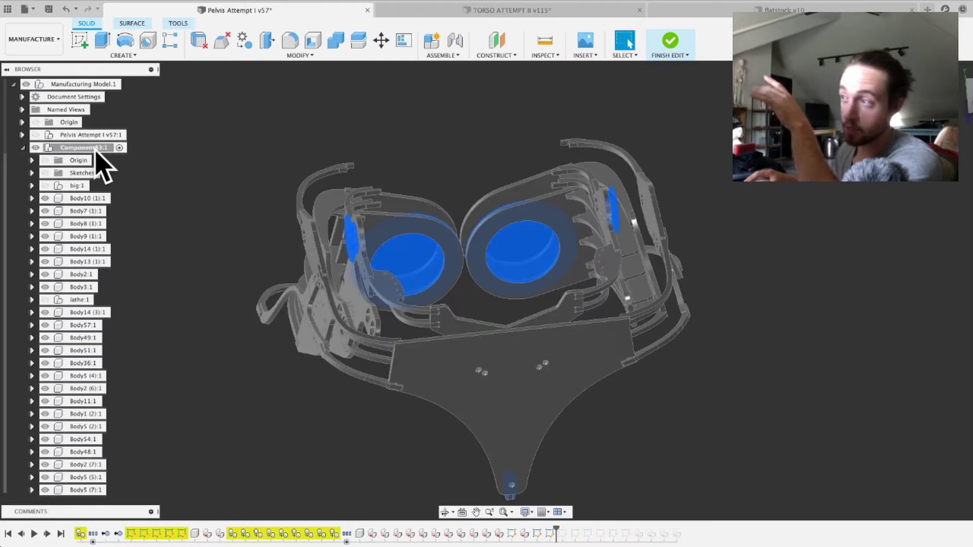
Step: Show and activate the Pelvis Attempt I v57:1 component in place of Component83:1, with its contents expanded
click(22, 135)
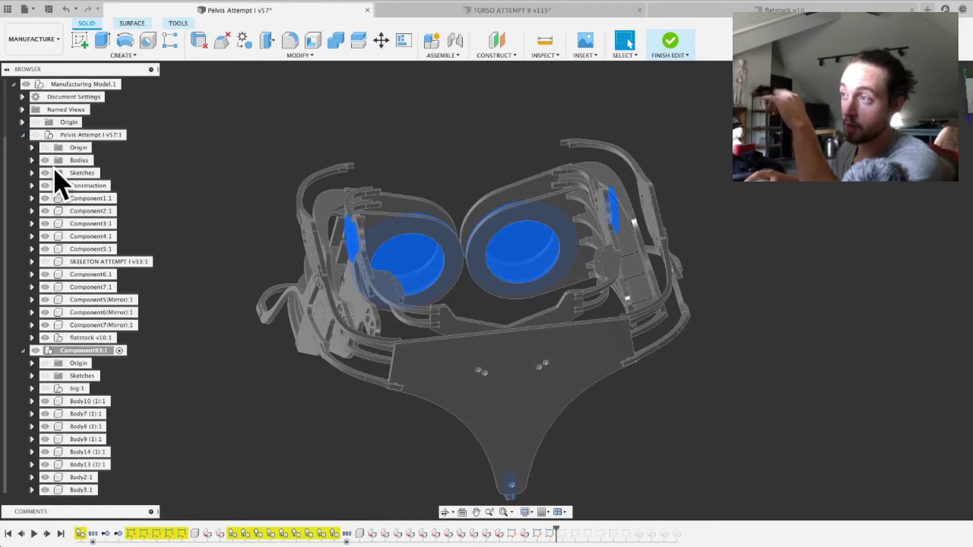
click(35, 135)
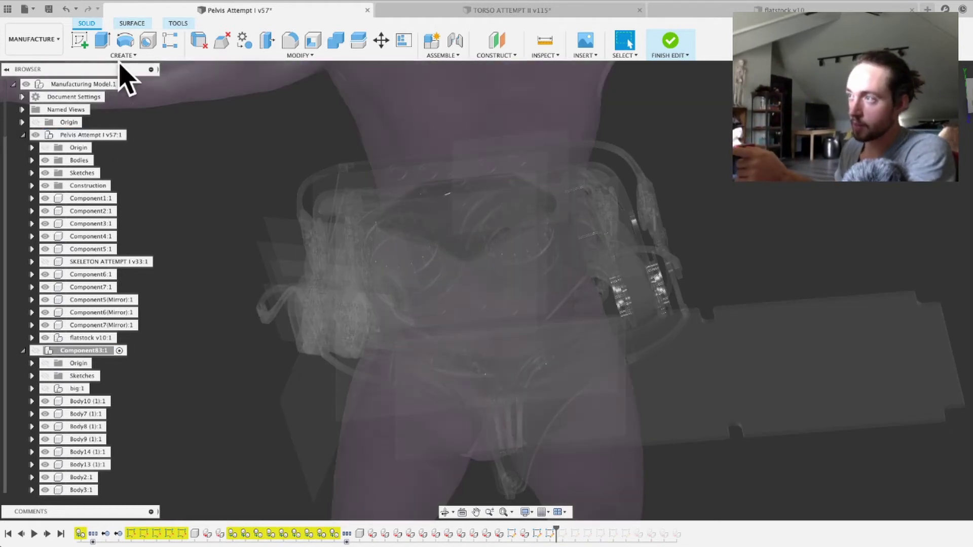
click(132, 135)
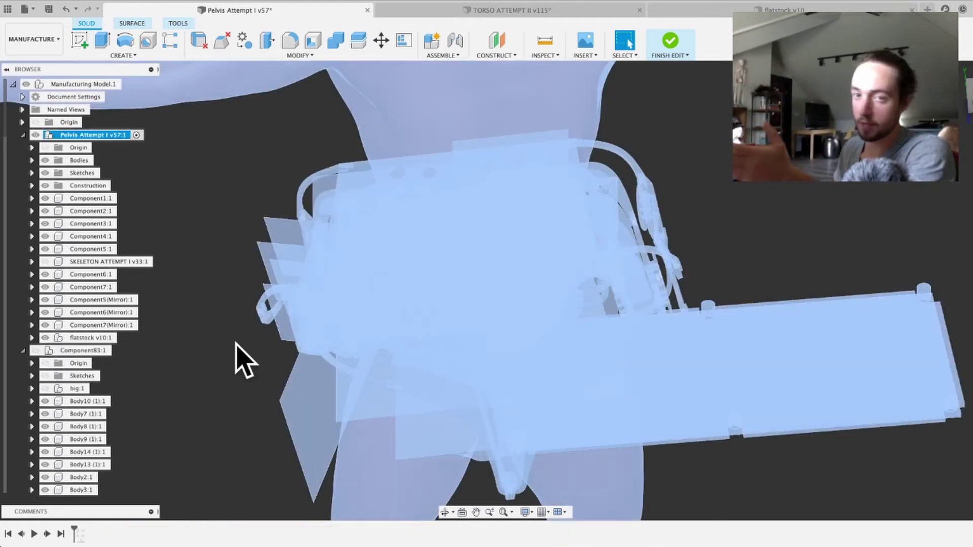
click(236, 311)
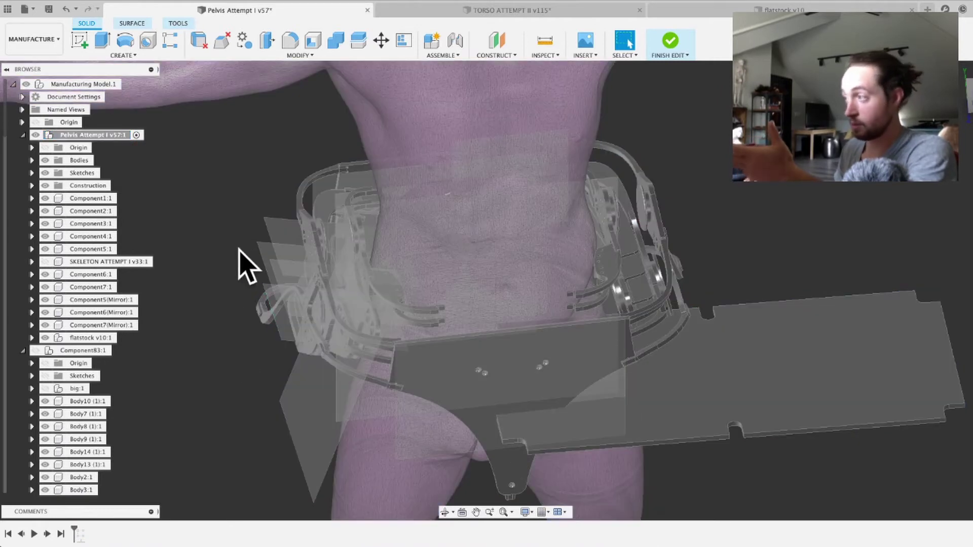
scroll(348, 194, up, 2)
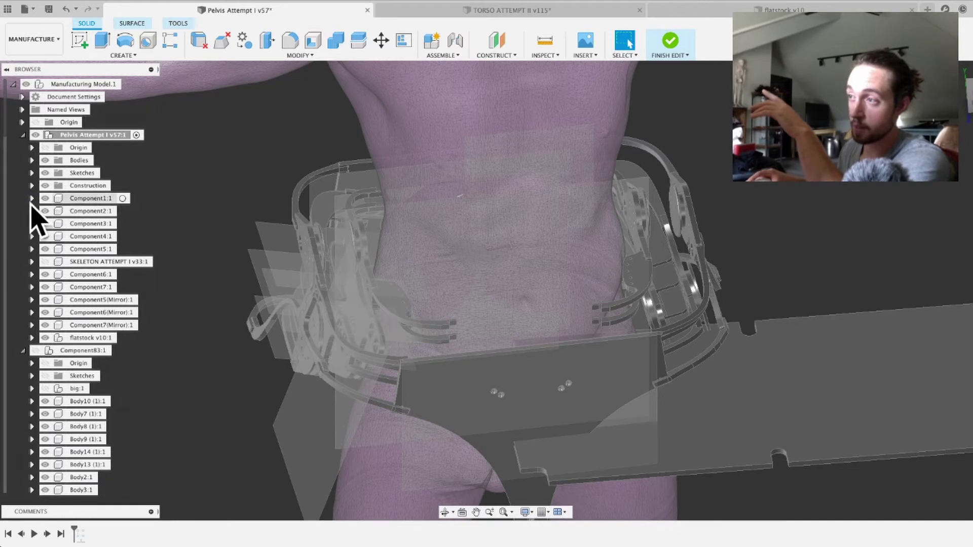
Step: Copy all the bodies of Component1:1, from Body1 through Body20
click(32, 198)
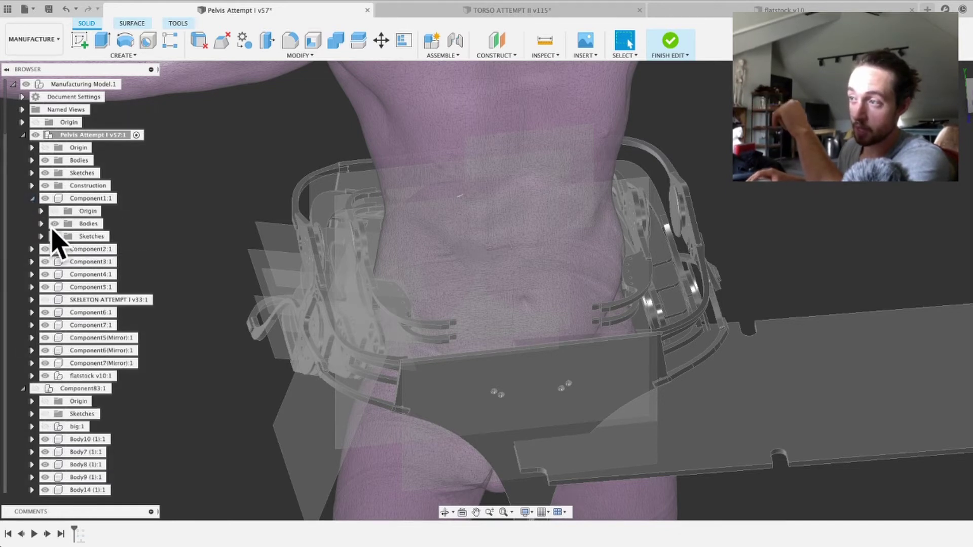
click(41, 224)
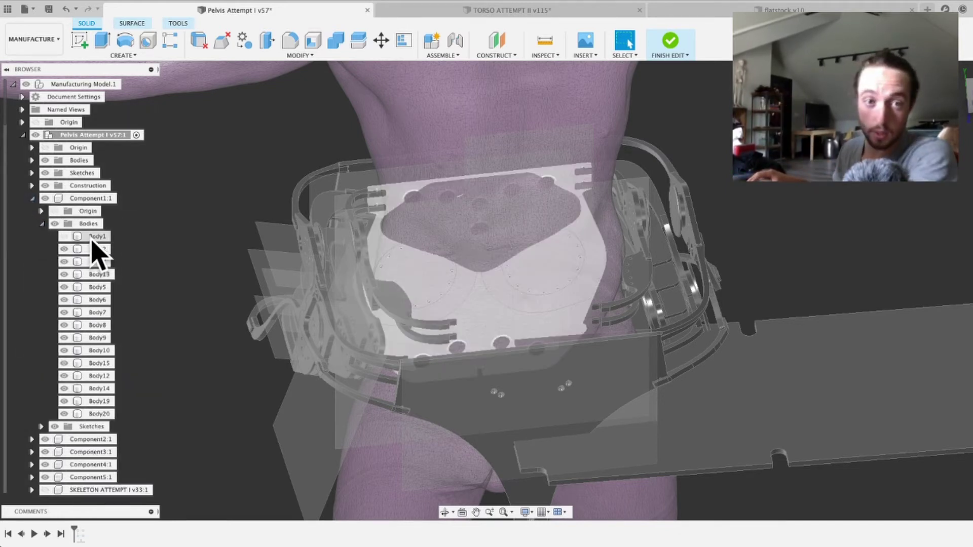
click(93, 238)
shift+click(93, 414)
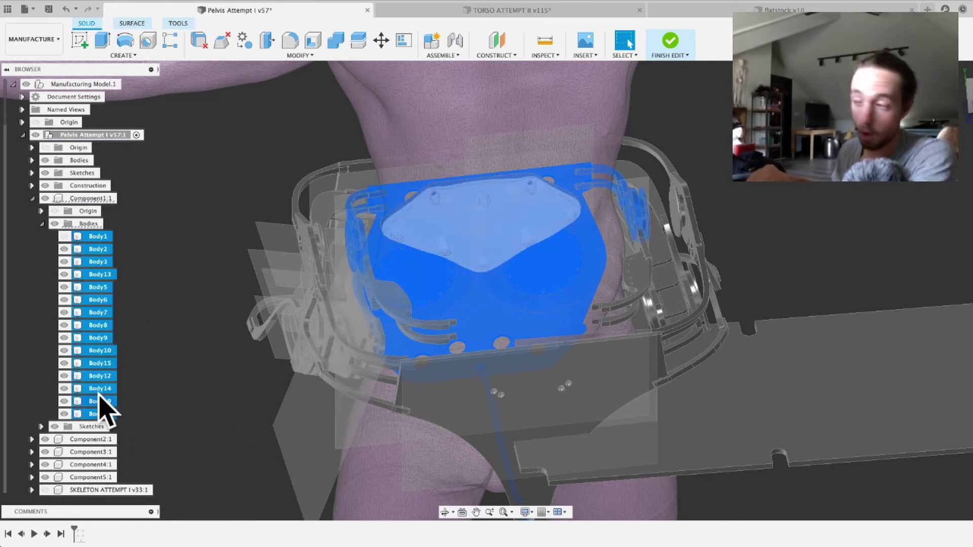
right_click(97, 394)
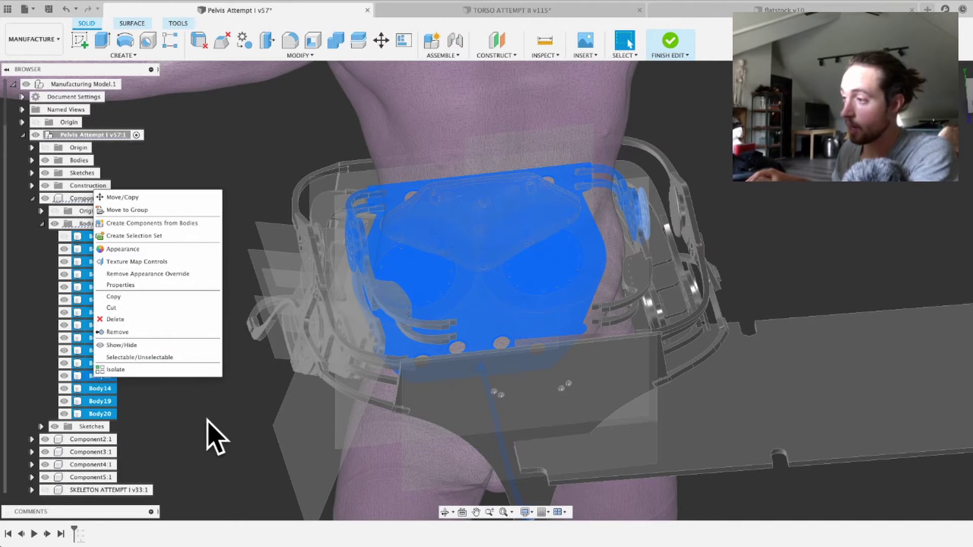
click(108, 406)
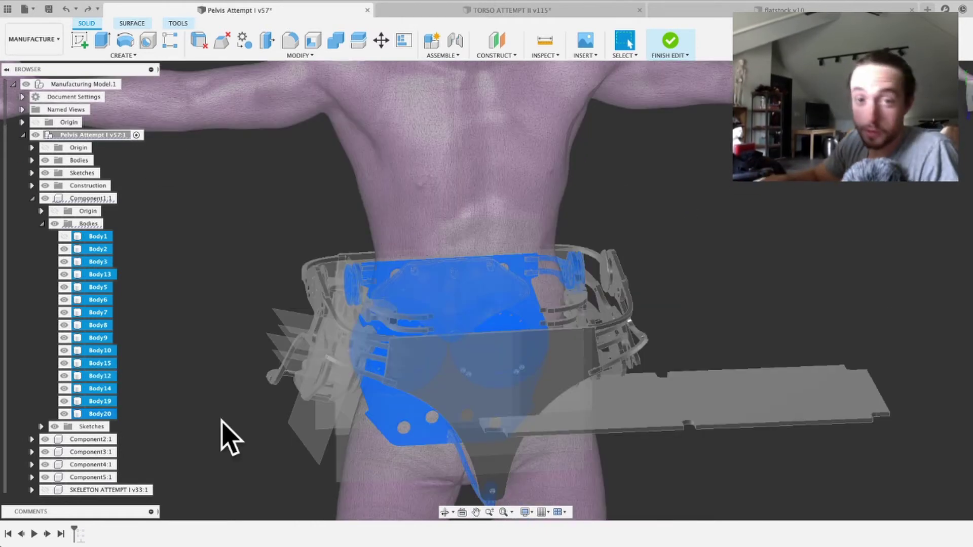
key(super+c)
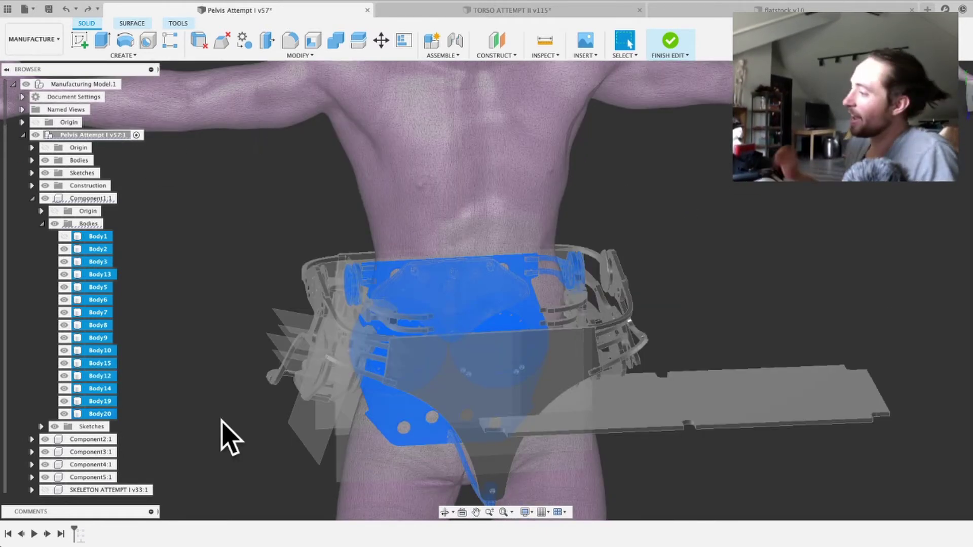
Step: Rename the Component83:1 component as build
scroll(76, 494, down, 10)
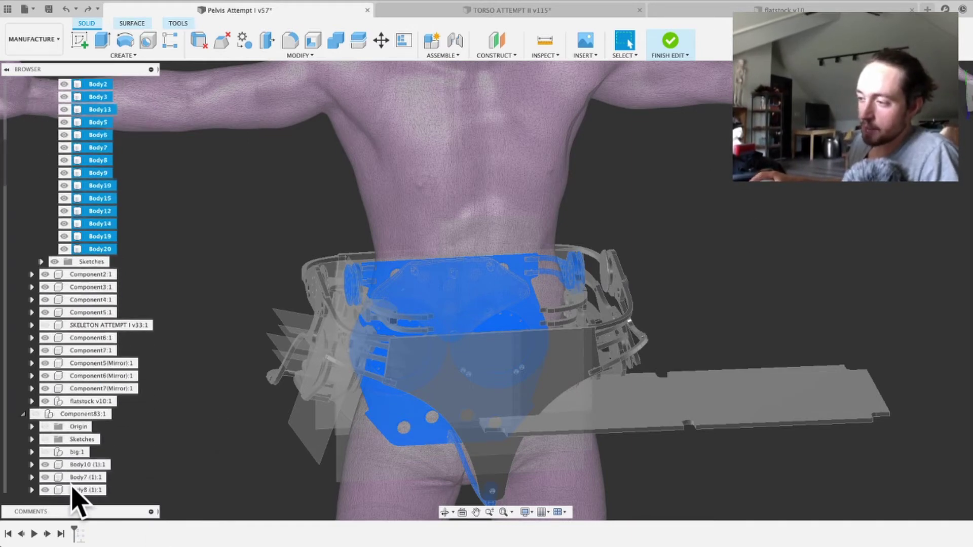
scroll(76, 494, down, 2)
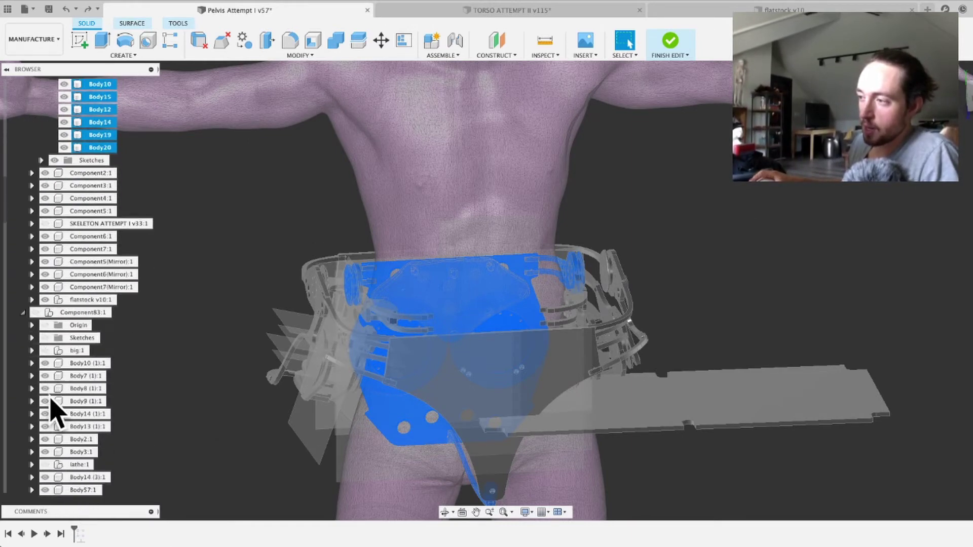
click(76, 338)
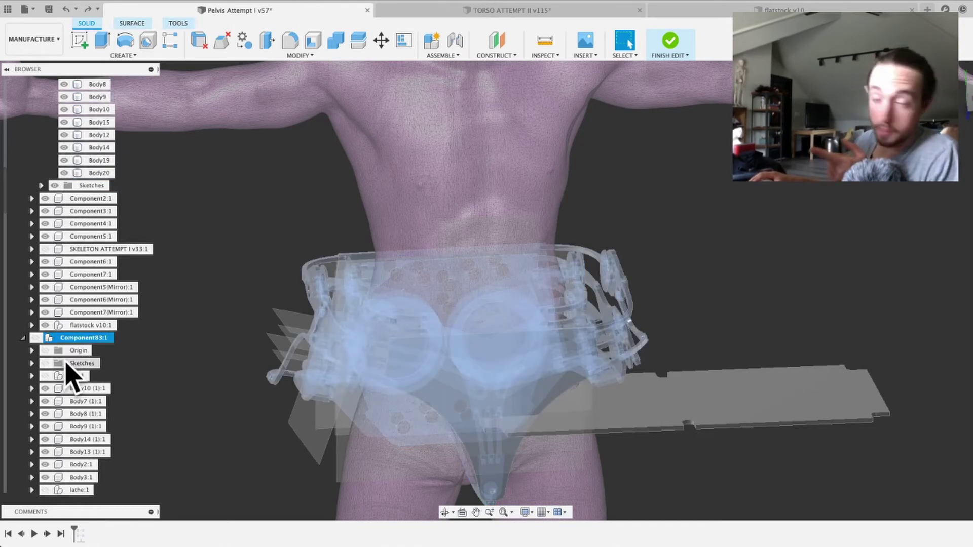
double_click(86, 339)
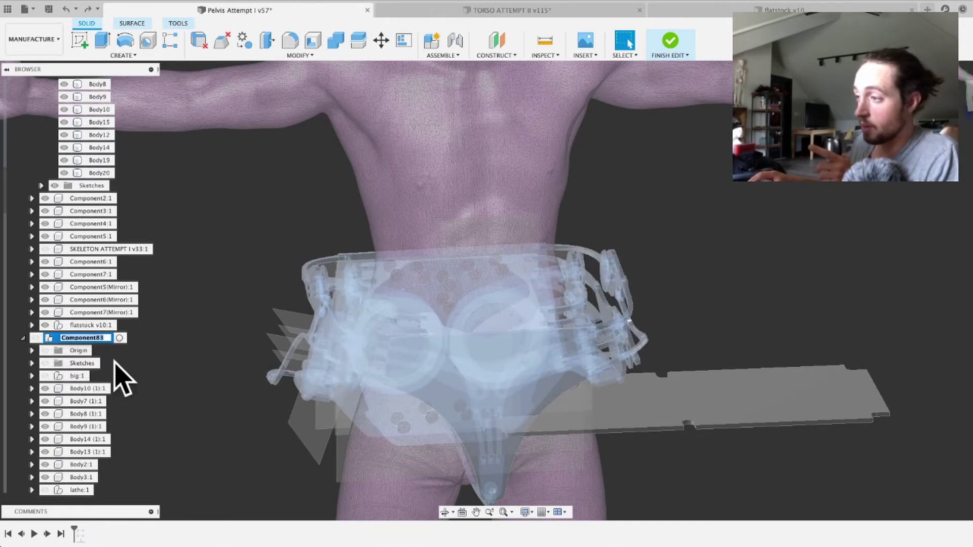
text(build)
key(Return)
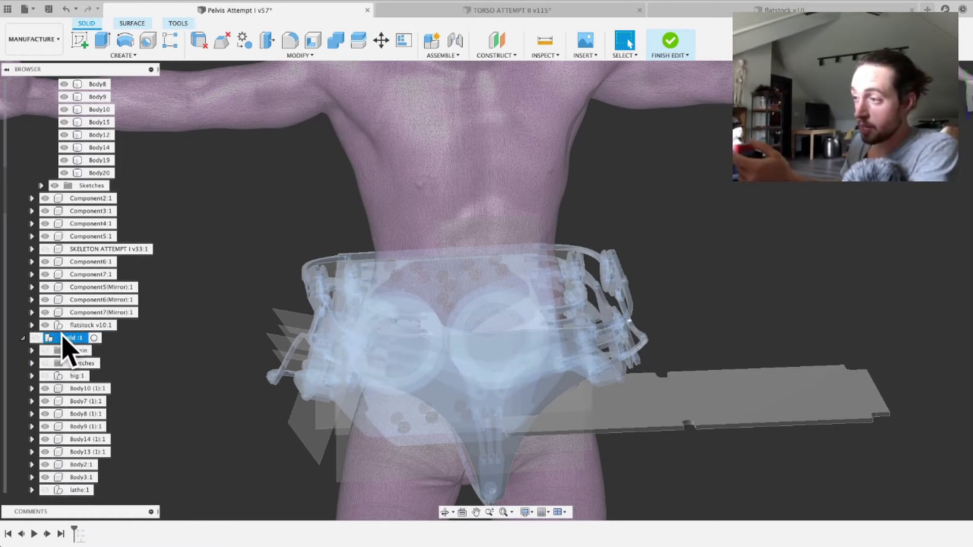
Step: Try to paste the copied bodies into the Pelvis Attempt I v57:1 component
right_click(65, 338)
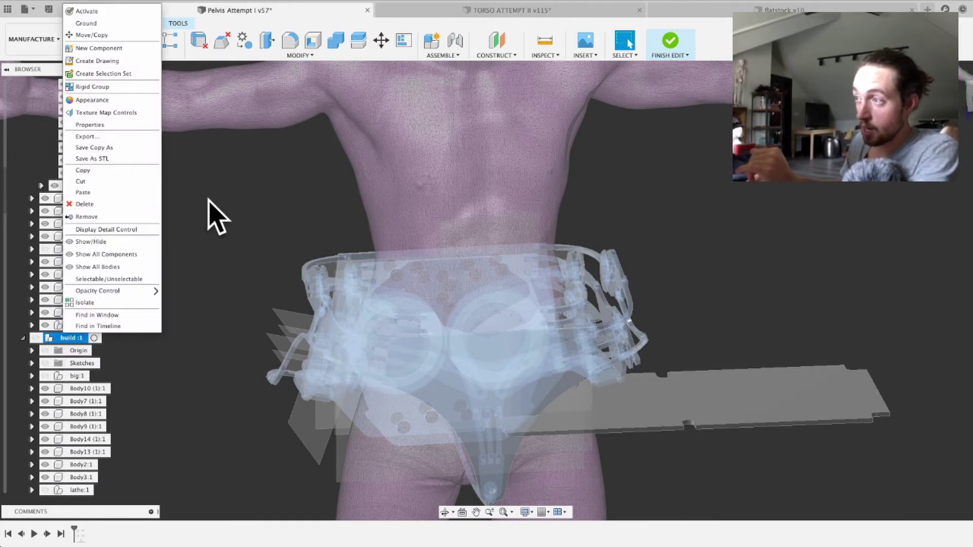
click(220, 231)
scroll(146, 337, up, 1)
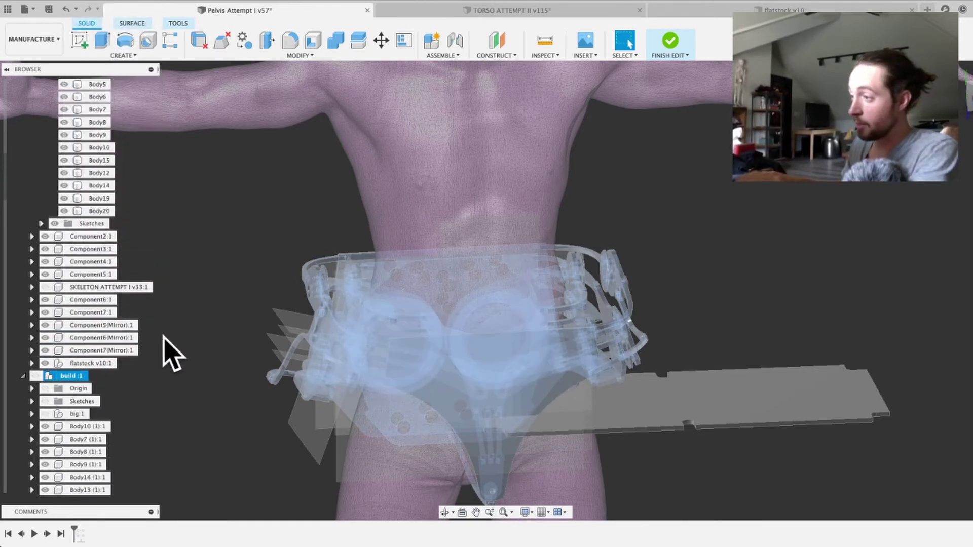
click(170, 352)
scroll(164, 340, up, 2)
shift+middle_drag(169, 351, 6, 180)
key(super+v)
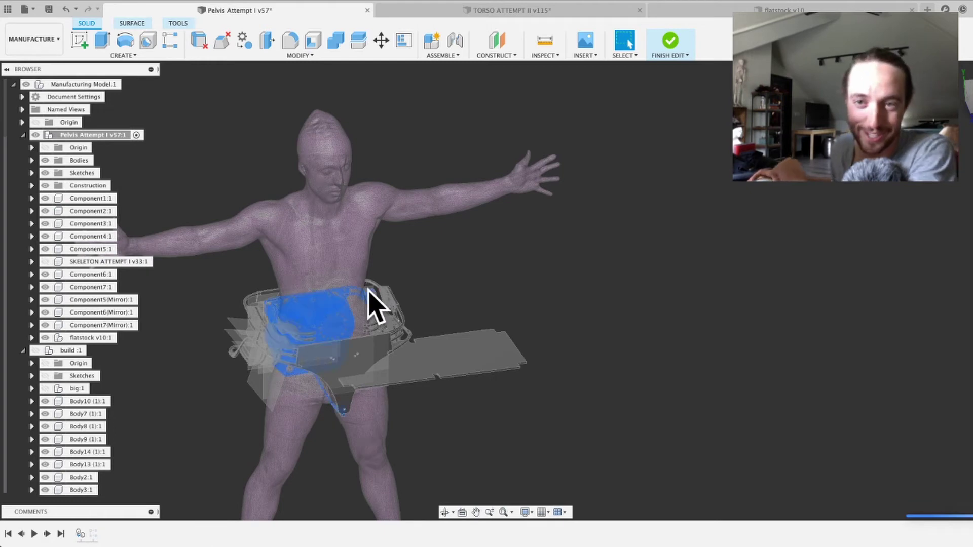
shift+middle_drag(445, 341, 495, 294)
key(super+z)
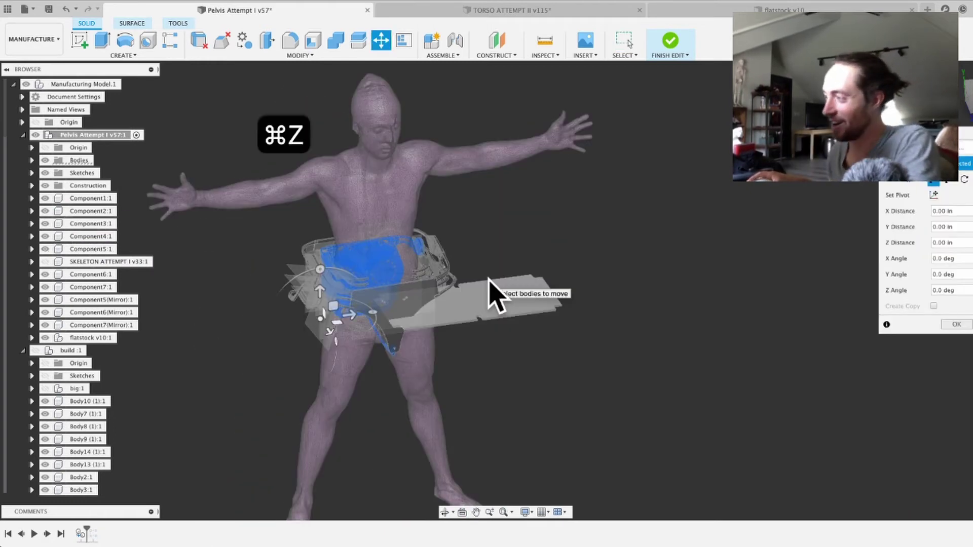
Step: Hide the Pelvis Attempt I v57:1 component, and show and activate the build component in its place
scroll(91, 350, down, 2)
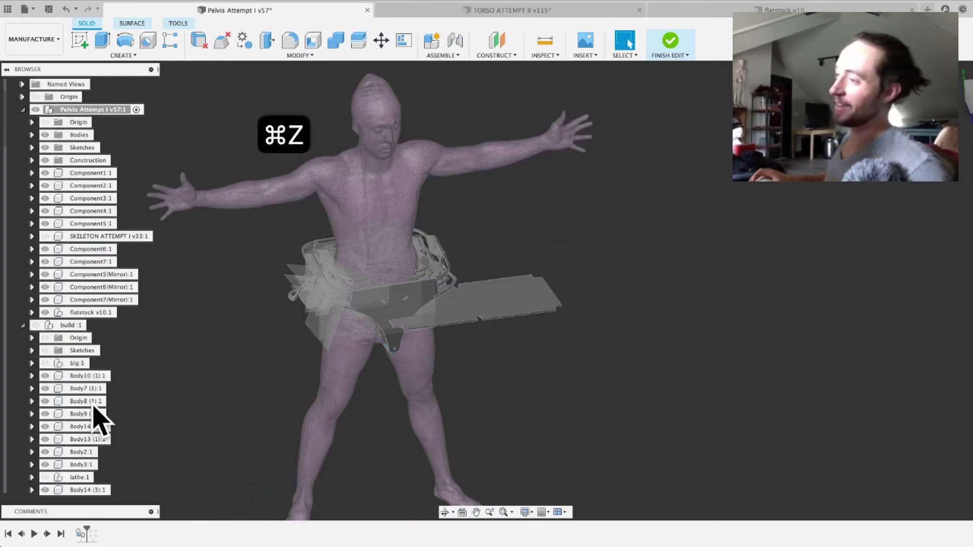
click(43, 111)
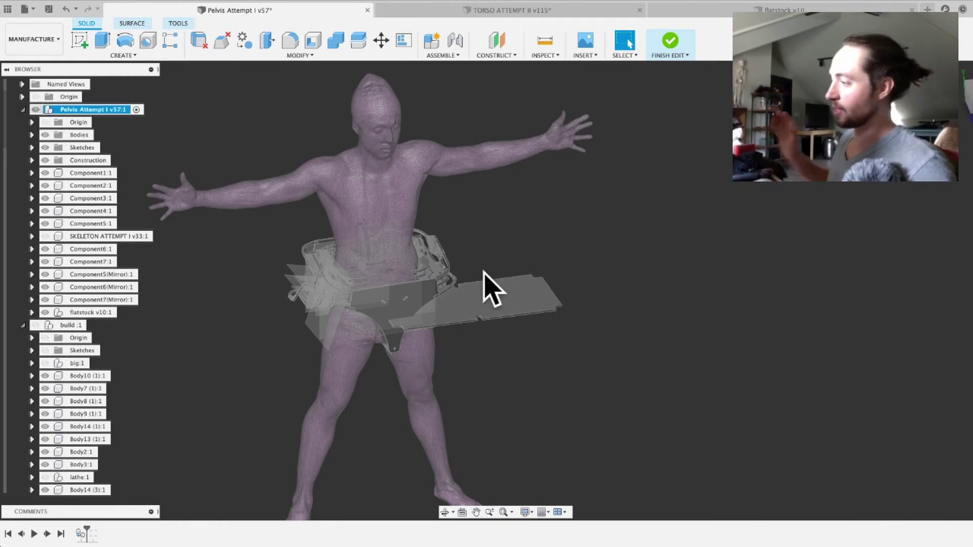
key(v)
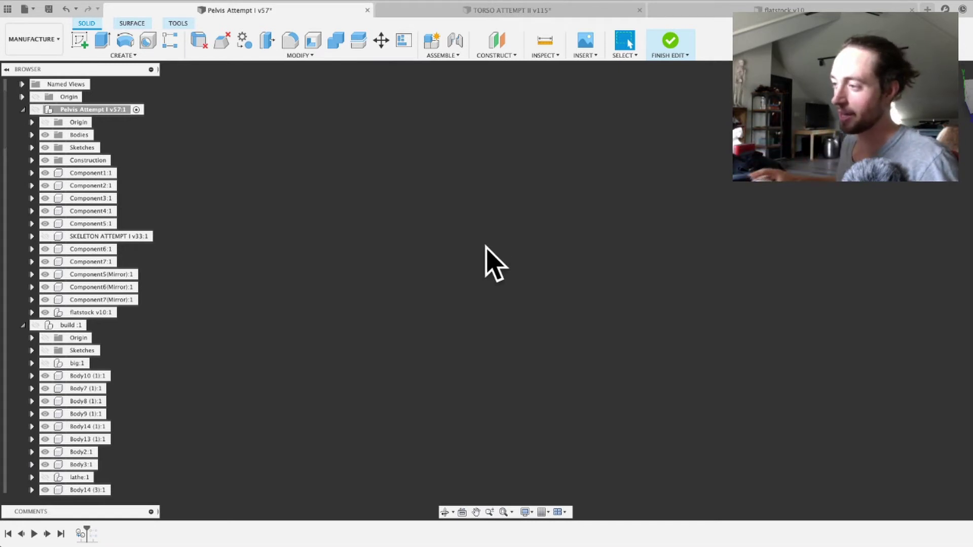
click(35, 325)
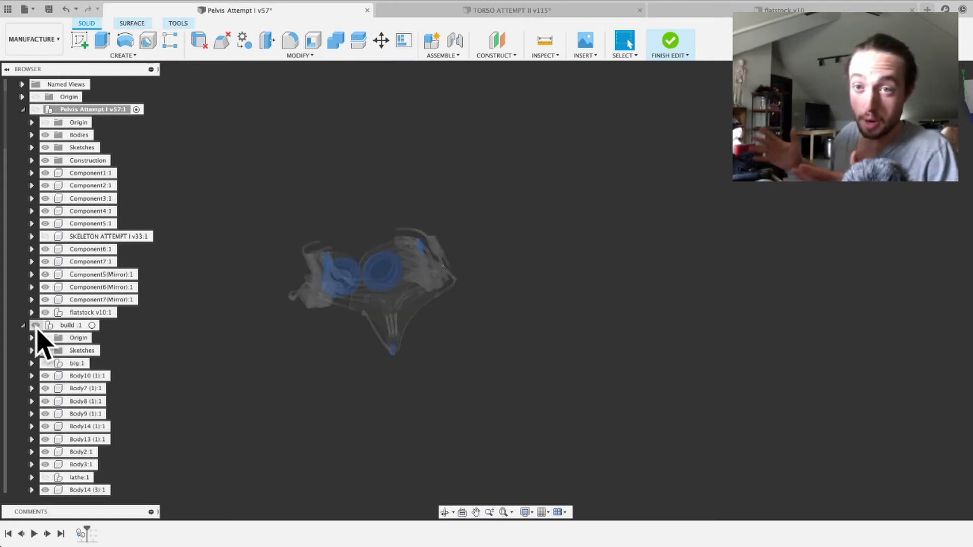
key(F6)
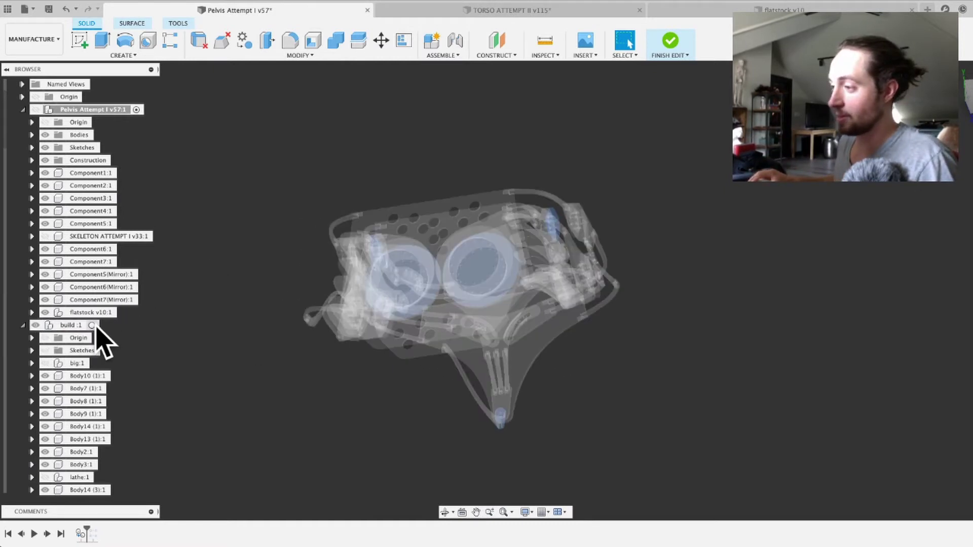
click(95, 325)
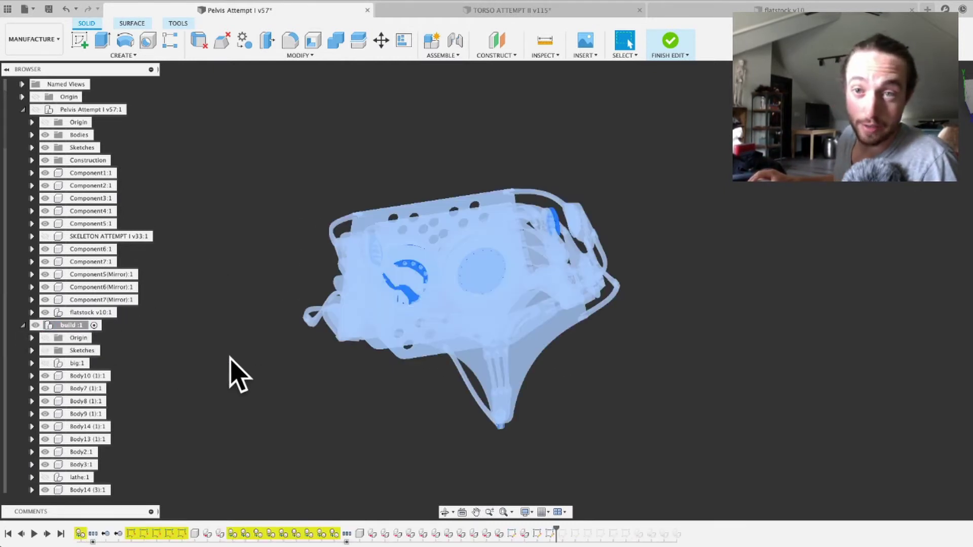
click(238, 375)
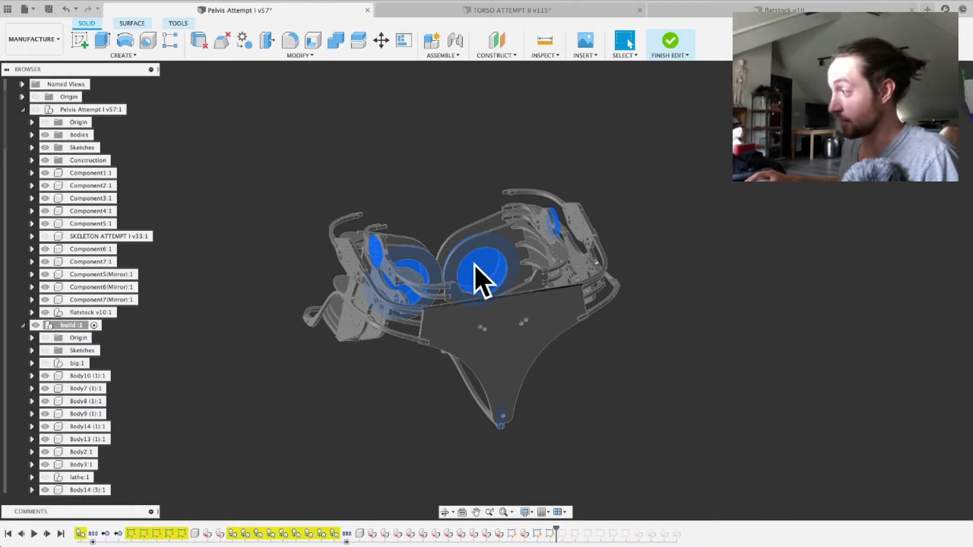
Step: Show the lathe component inside build to identify the parts it holds, and hide it again
scroll(44, 427, down, 1)
scroll(43, 425, down, 3)
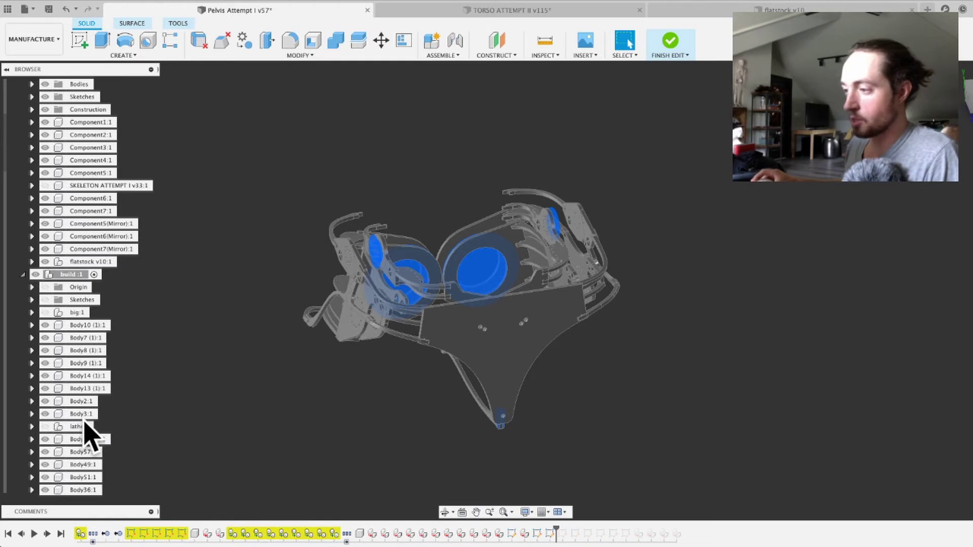
scroll(89, 434, down, 3)
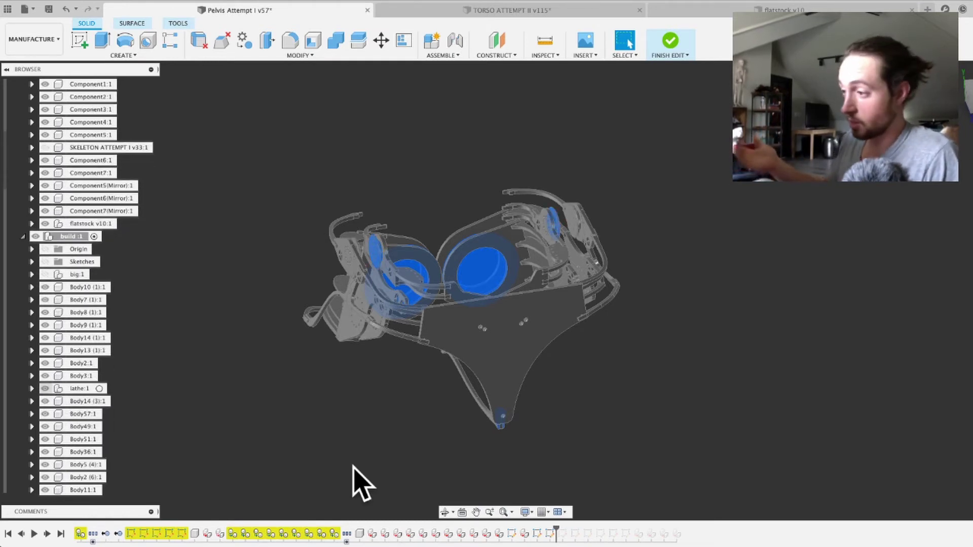
click(67, 391)
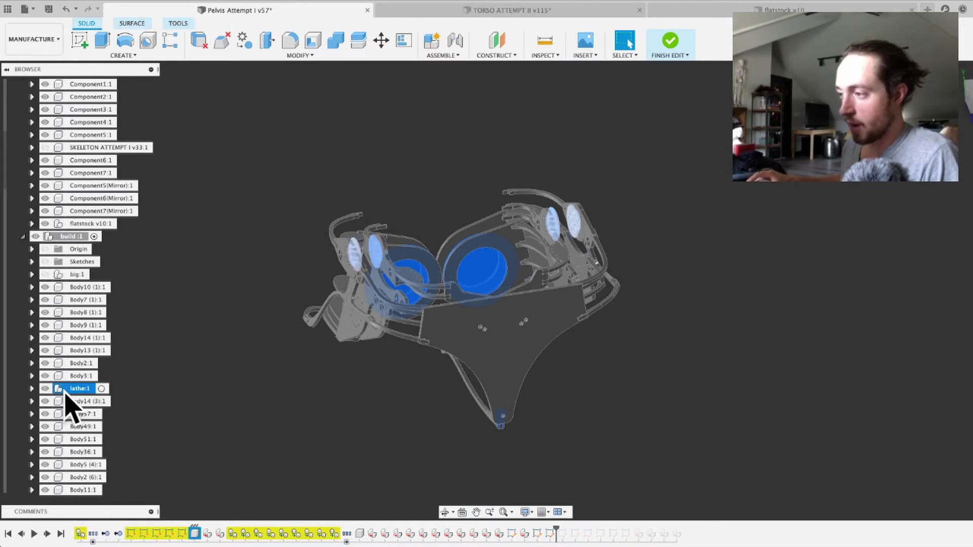
click(45, 388)
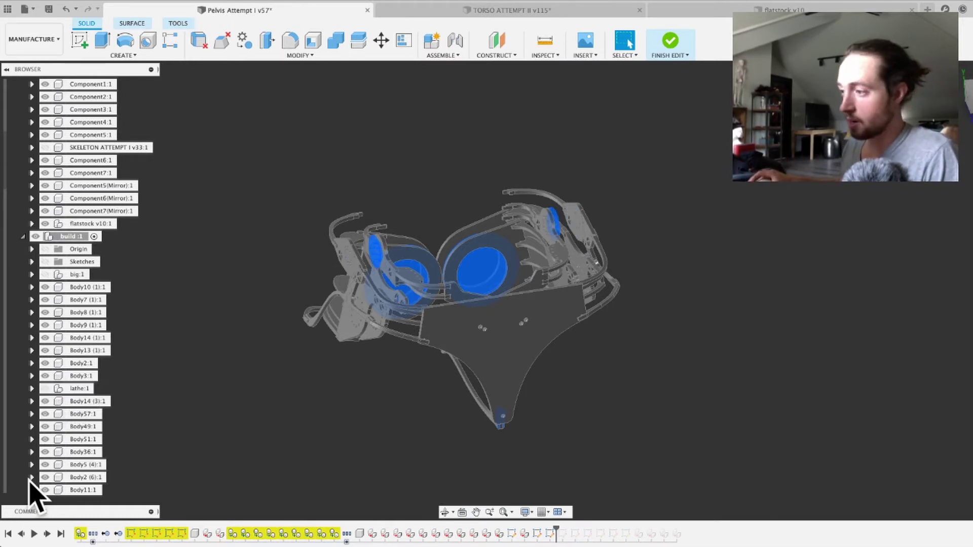
Step: Roll the build component's timeline forward to its end and examine how the parts are laid out flat
scroll(33, 492, down, 3)
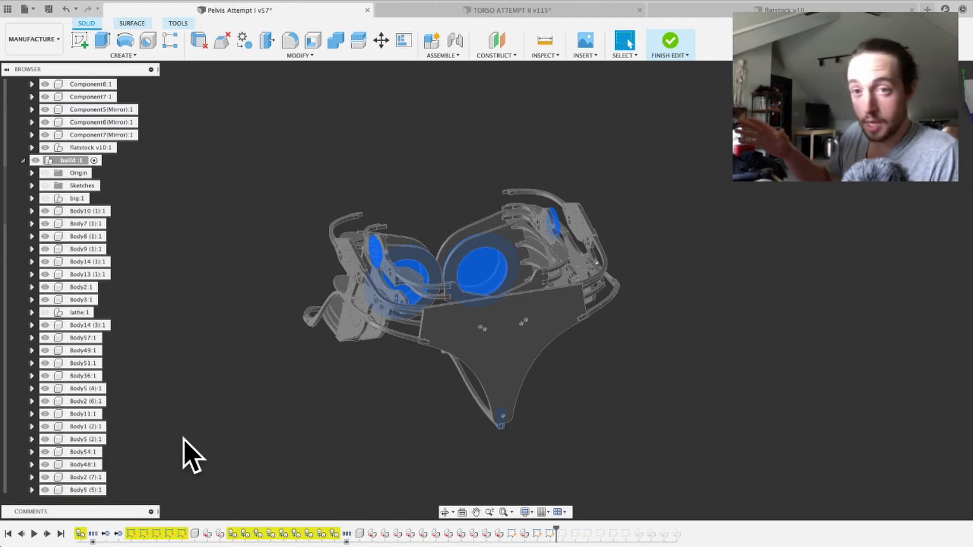
scroll(467, 512, up, 3)
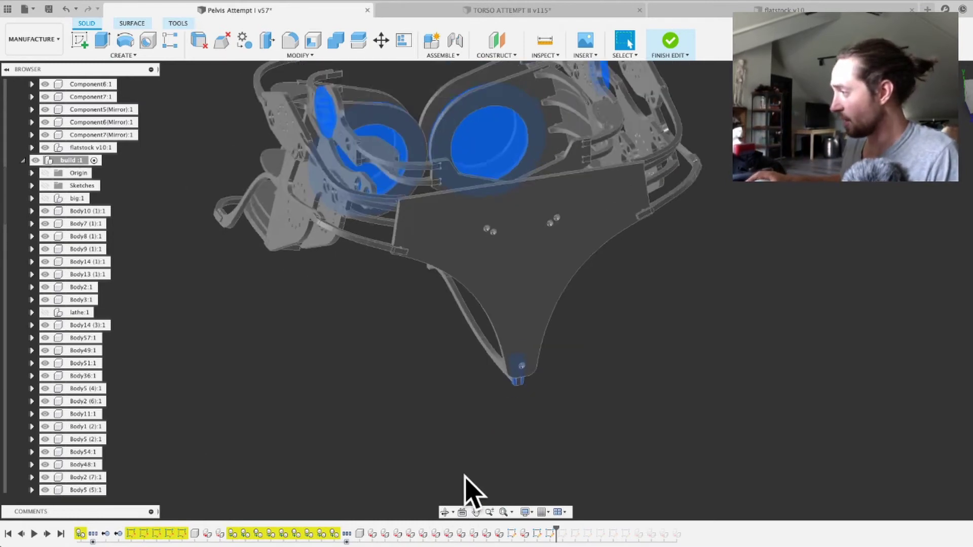
scroll(430, 415, down, 4)
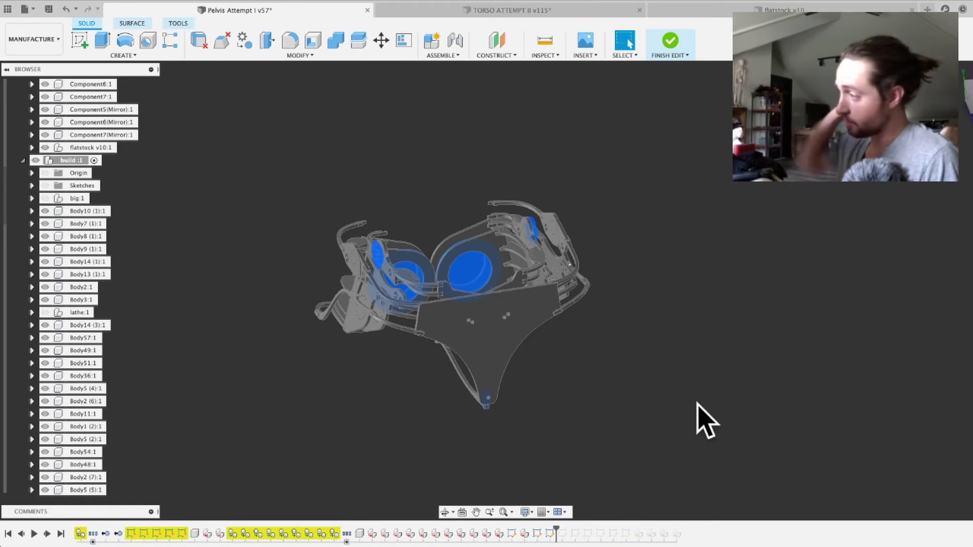
mouse_move(558, 527)
mouse_down()
mouse_move(736, 521)
mouse_move(669, 533)
mouse_move(683, 532)
mouse_up()
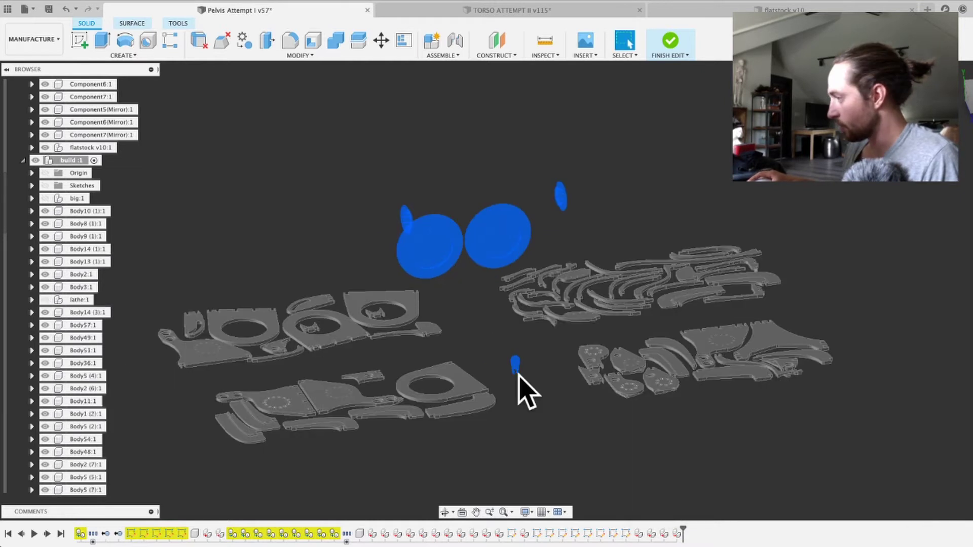
scroll(59, 416, down, 2)
scroll(60, 421, down, 1)
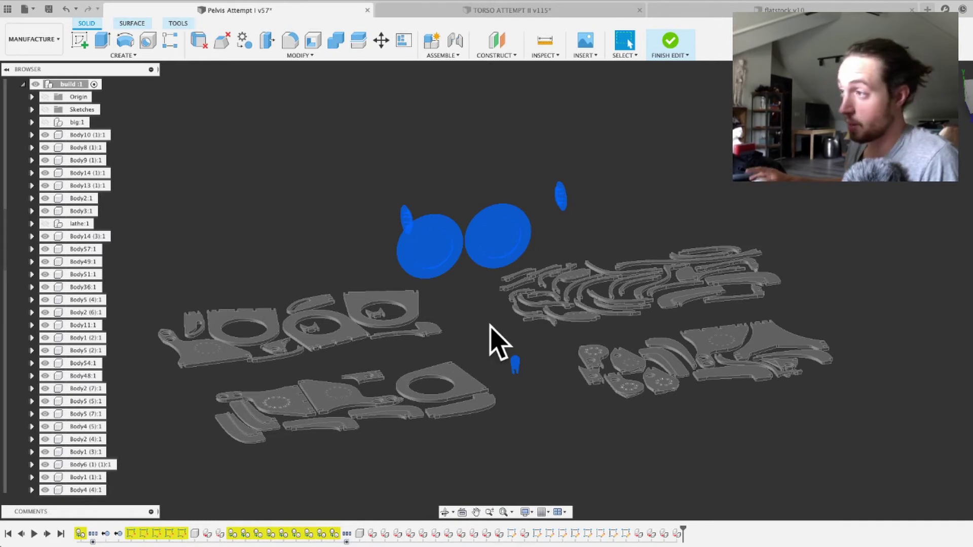
scroll(83, 229, up, 1)
scroll(94, 228, up, 4)
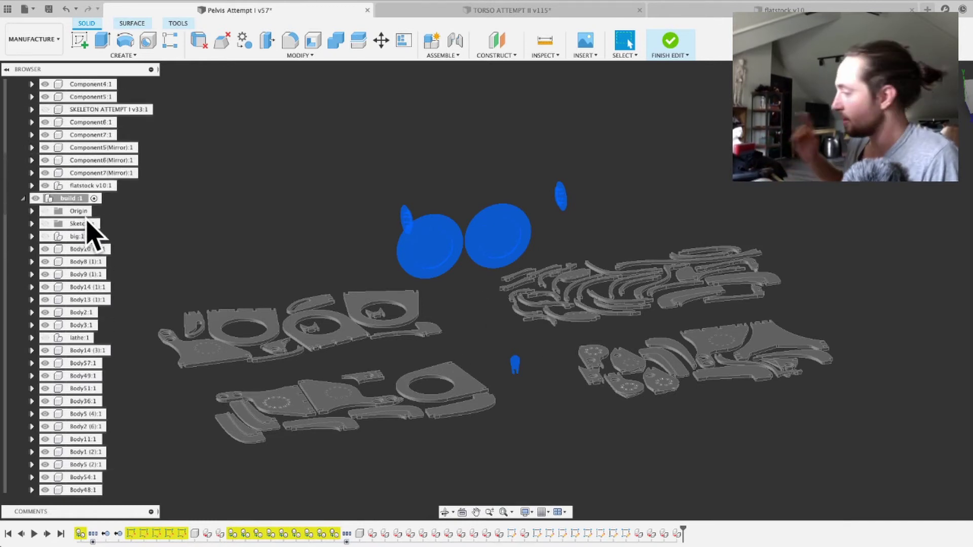
scroll(246, 424, down, 2)
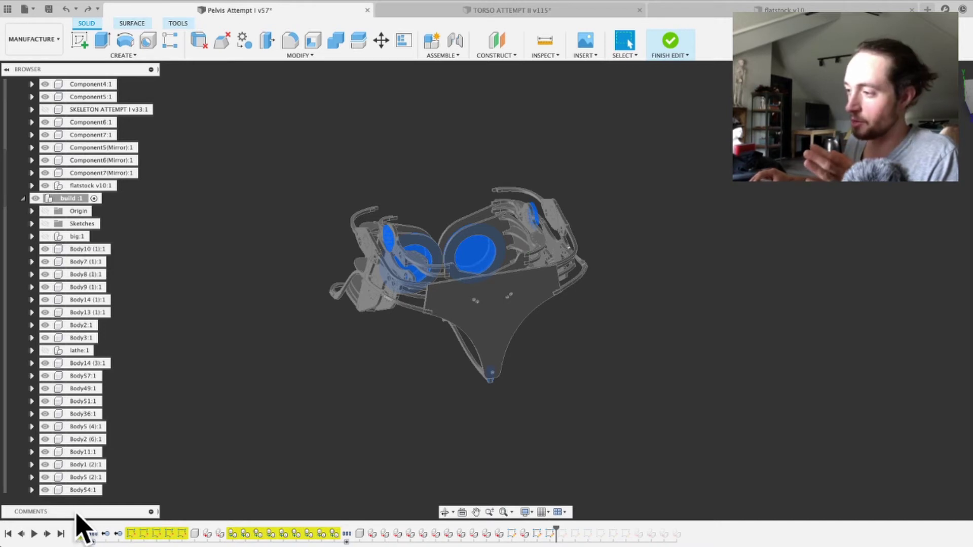
Step: Show the flat sheet outlines in Sketch10 through Sketch14 of the build component
click(70, 236)
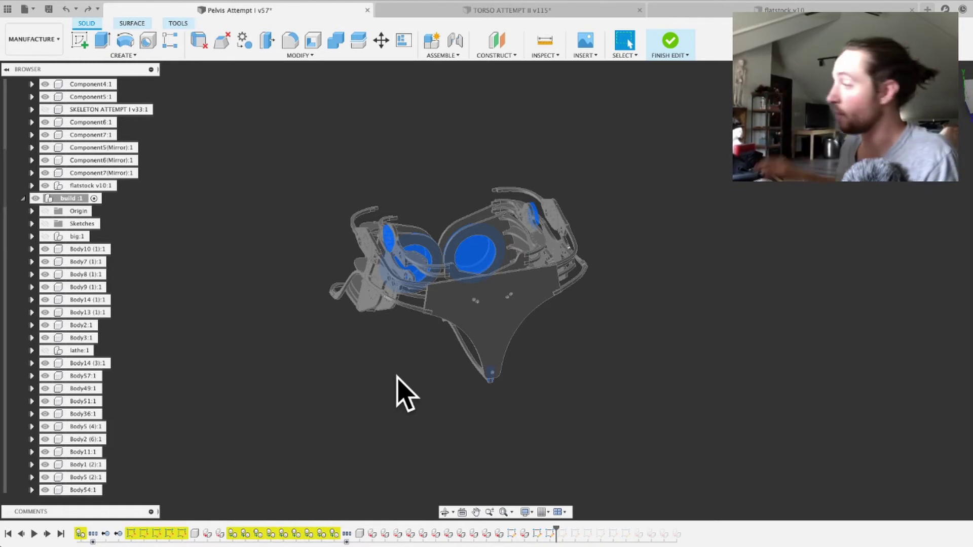
scroll(396, 375, up, 1)
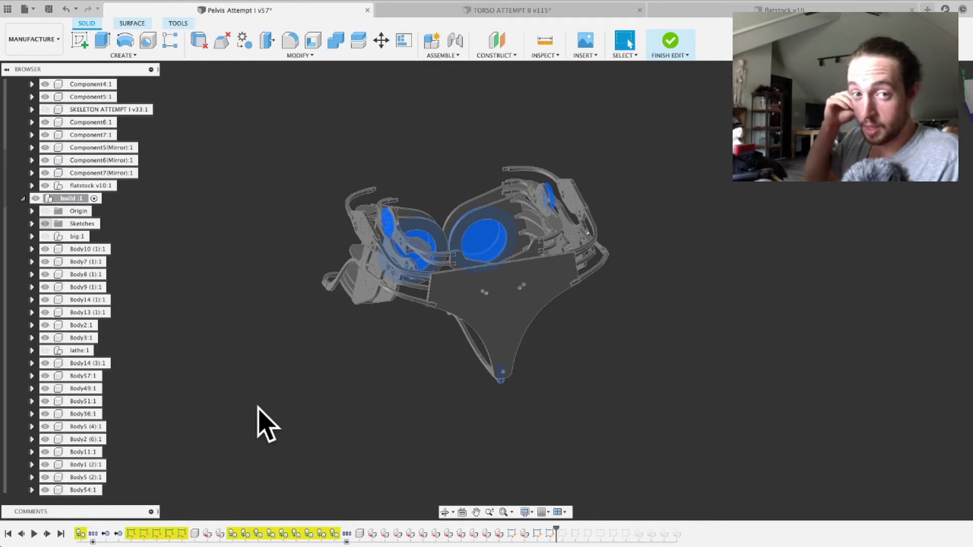
click(32, 224)
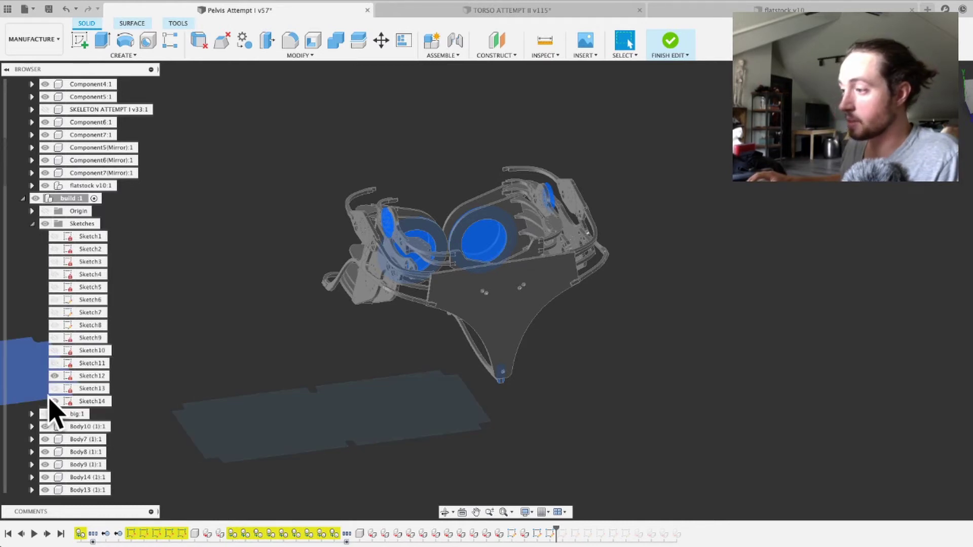
click(54, 401)
click(54, 389)
click(54, 363)
click(54, 350)
key(F6)
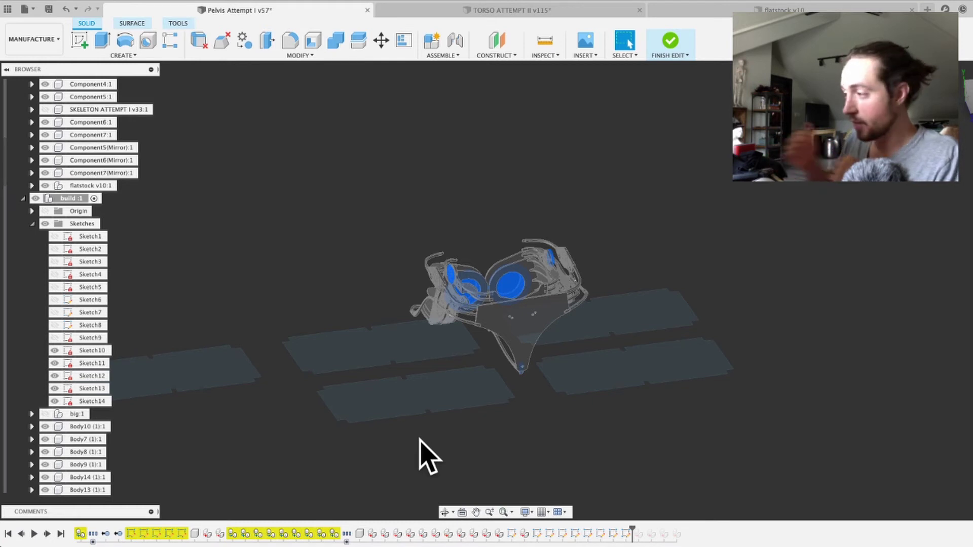
Step: Hide Component1:1 through Component7:1 and their mirrored copies inside Pelvis Attempt I v57:1, keeping flatstock v10:1 shown
scroll(428, 456, up, 3)
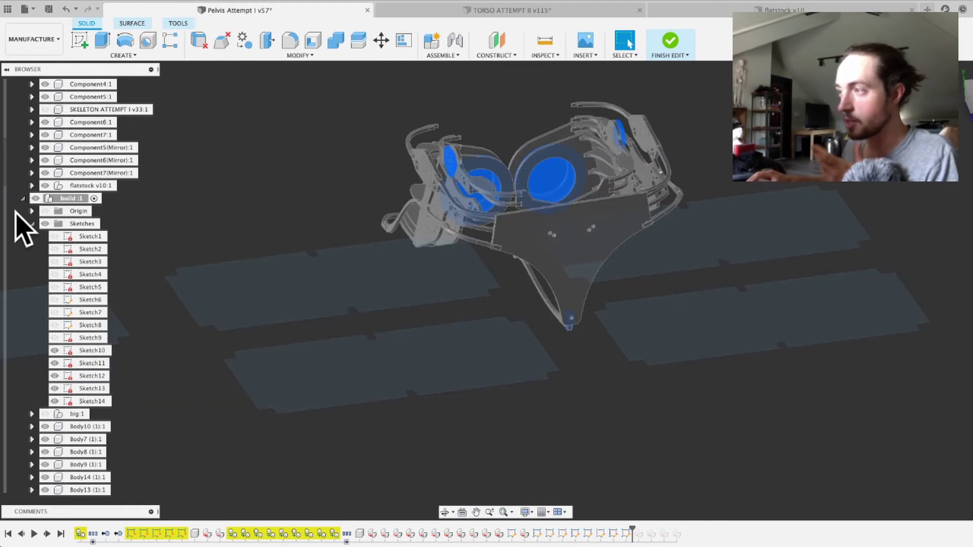
scroll(43, 193, up, 5)
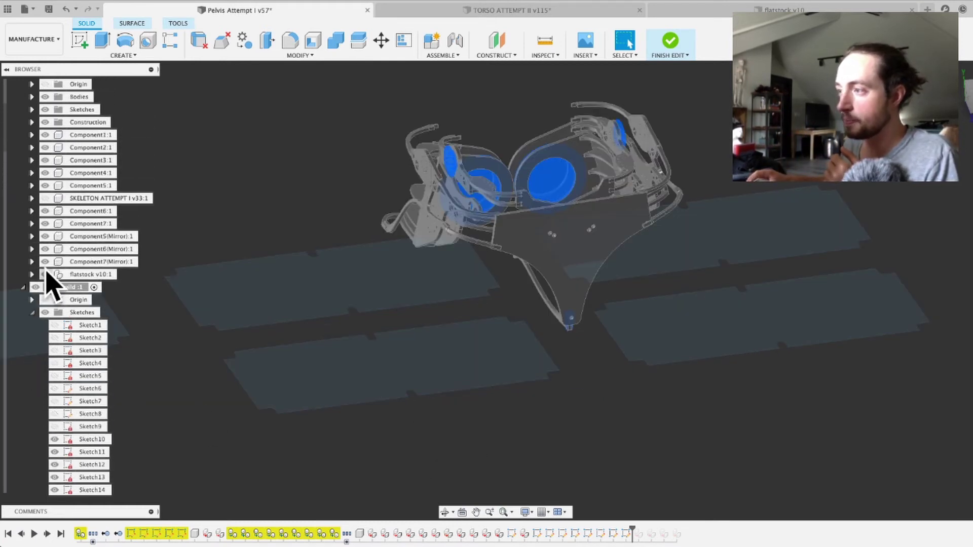
scroll(428, 412, down, 2)
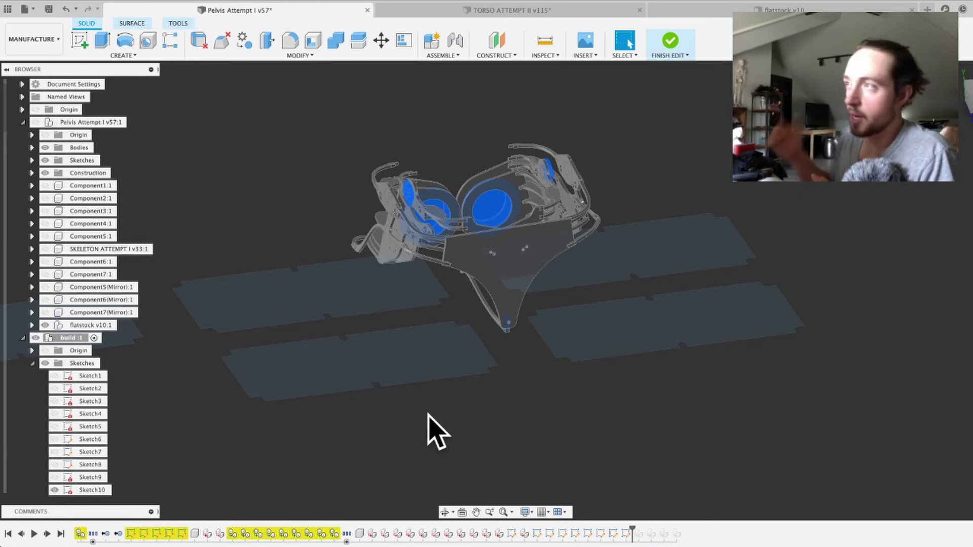
Step: Look in the DRAFT VI project folder for the file options of TORSO ATTEMPT I, such as inserting it into the current design
click(7, 9)
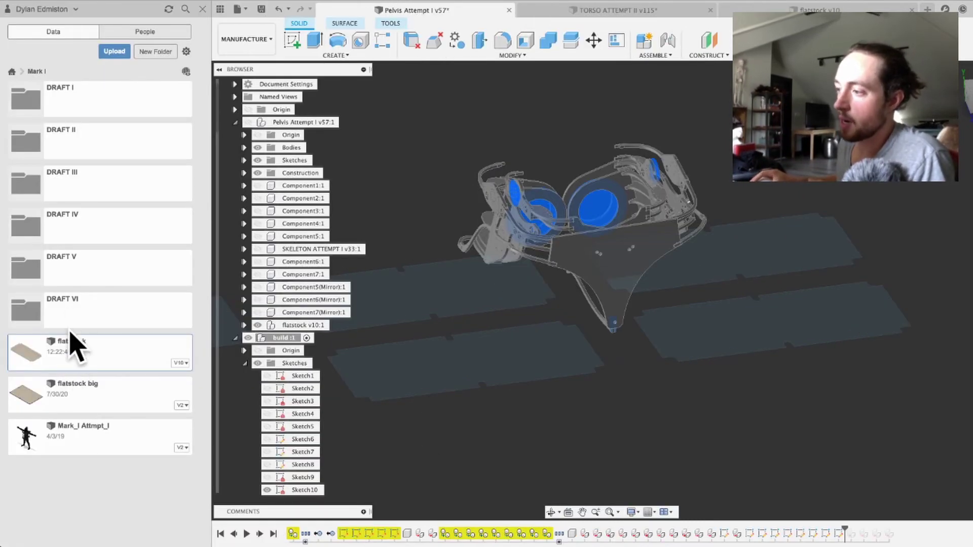
click(76, 314)
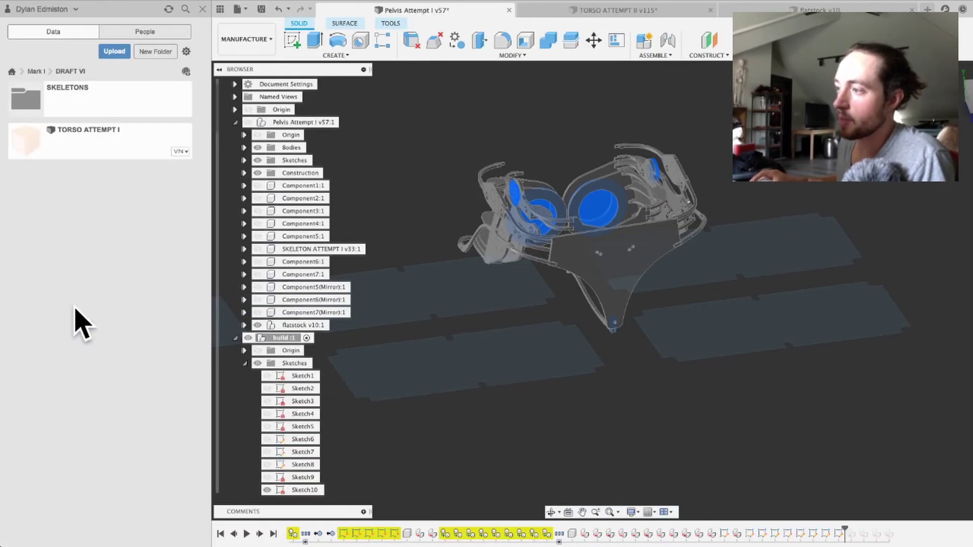
right_click(78, 133)
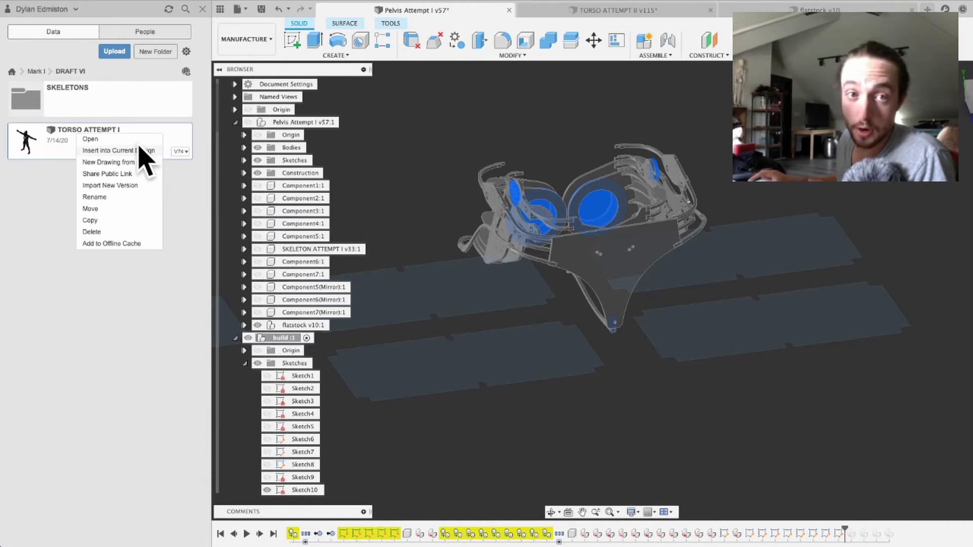
click(423, 366)
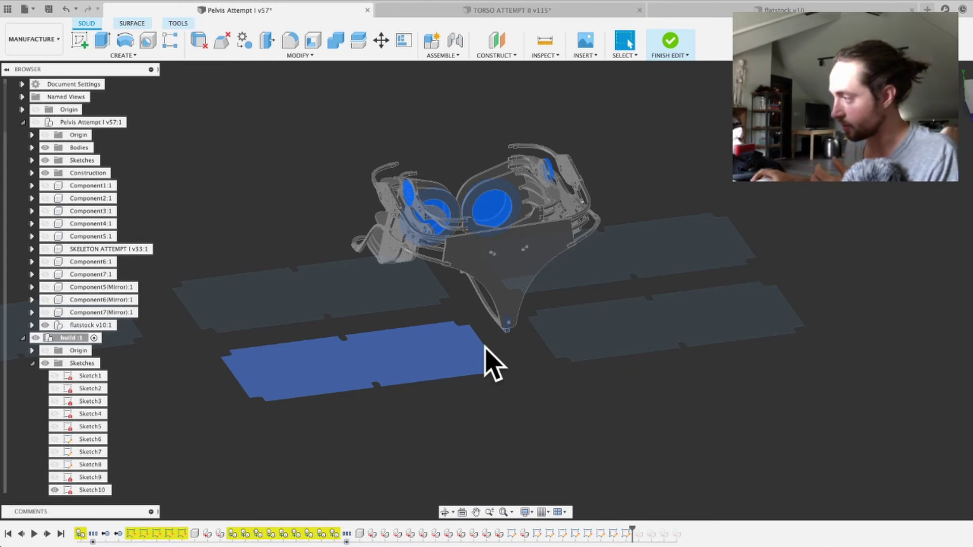
scroll(487, 360, up, 3)
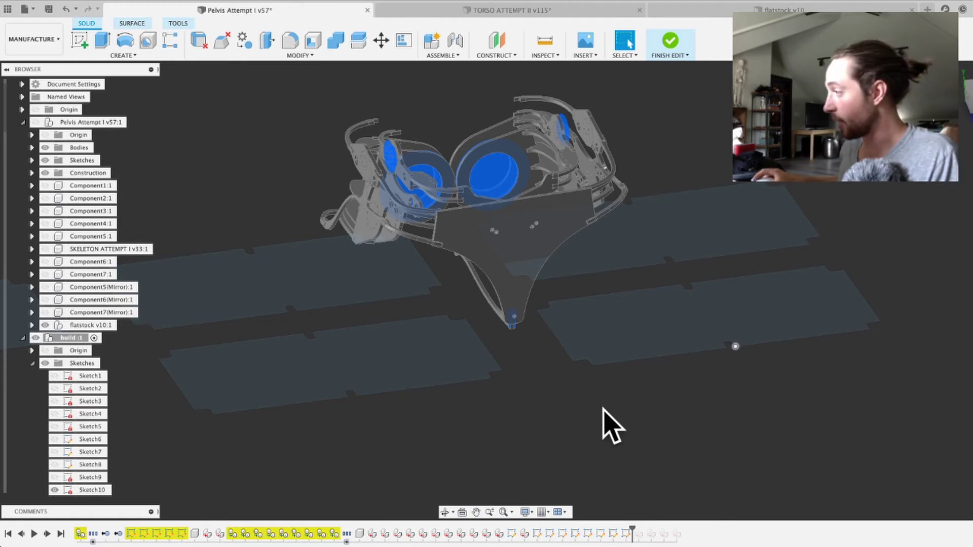
scroll(563, 443, down, 1)
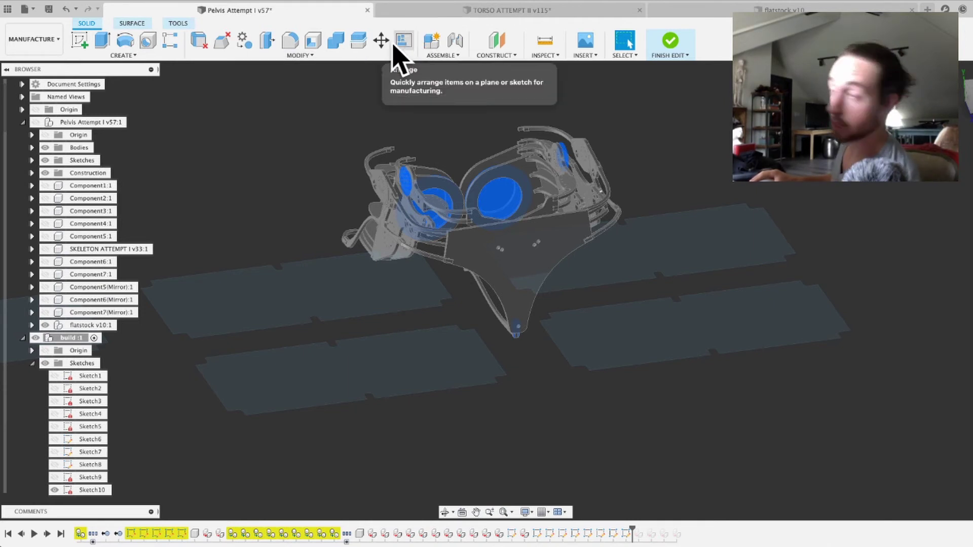
click(381, 55)
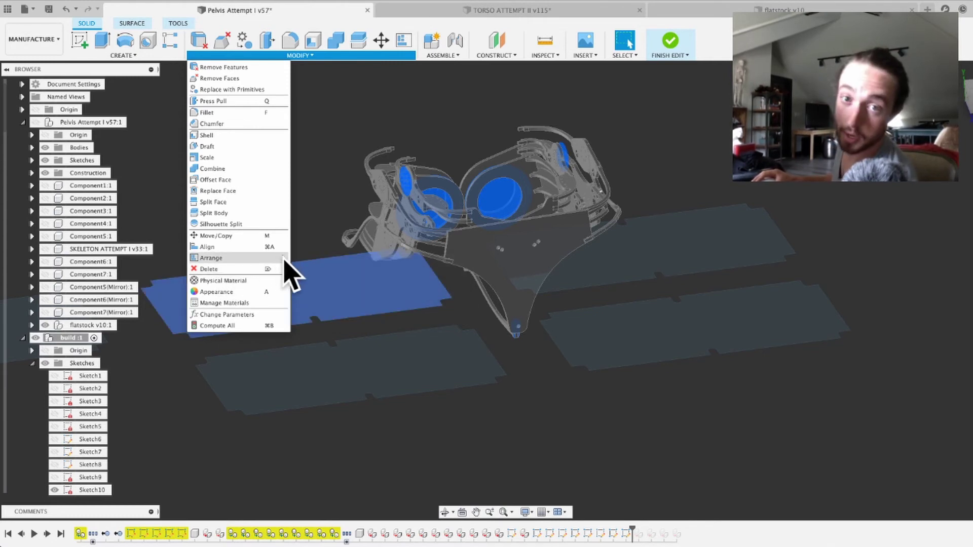
click(418, 437)
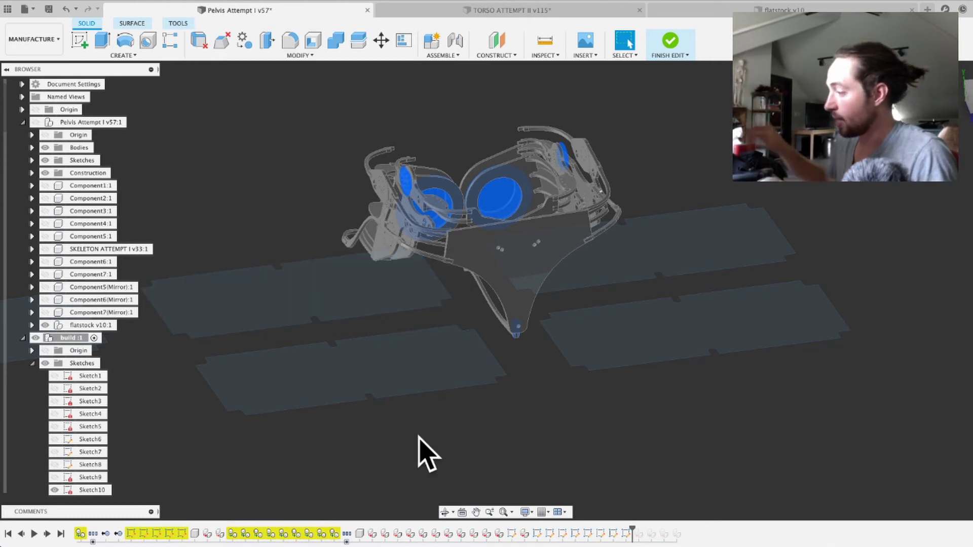
scroll(409, 435, down, 3)
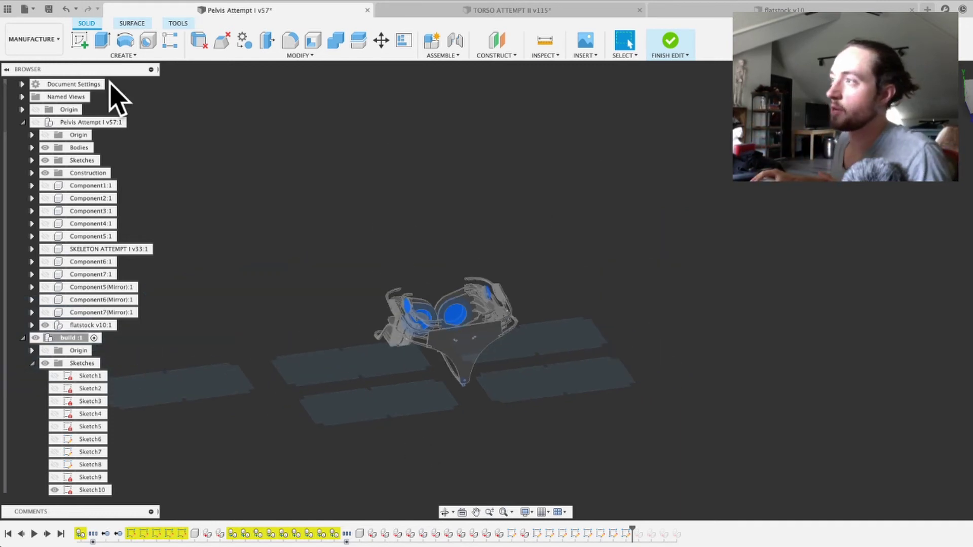
click(127, 56)
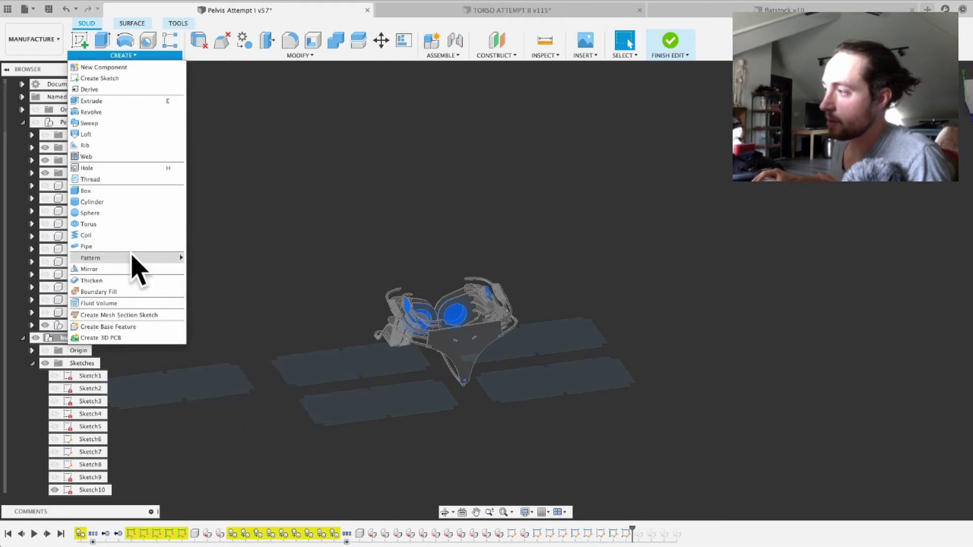
mouse_move(133, 259)
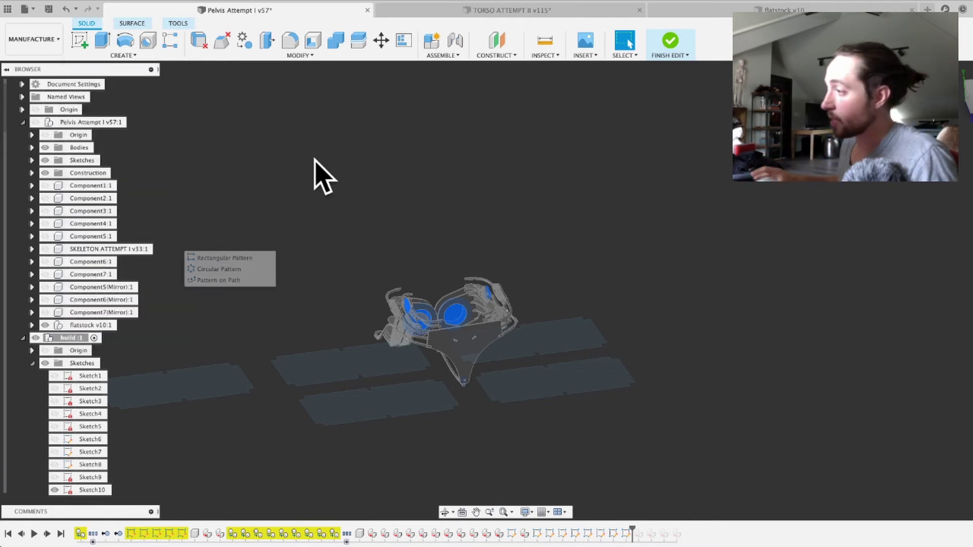
click(235, 397)
click(429, 375)
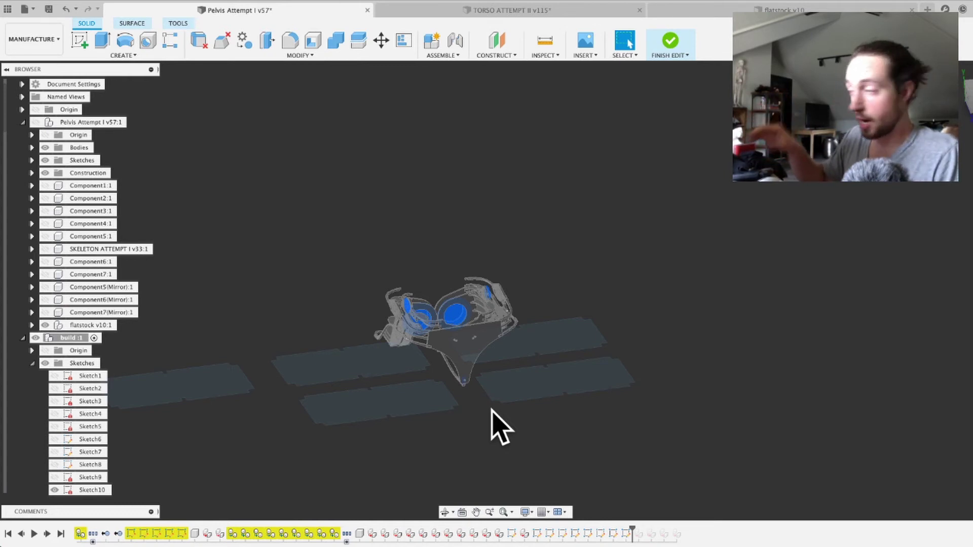
scroll(495, 269, up, 2)
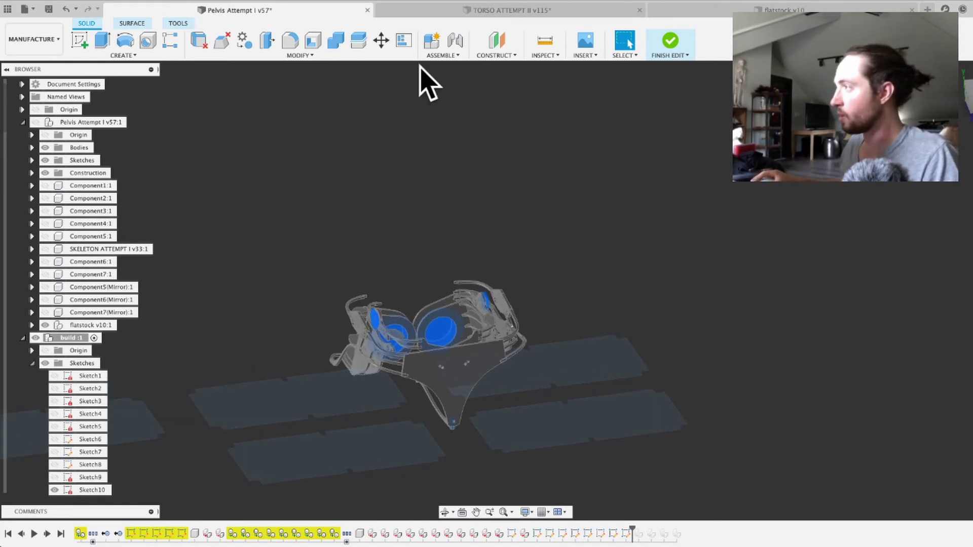
Step: Roll the build component's timeline forward to its end to bring back the flat parts on their sheets
click(405, 41)
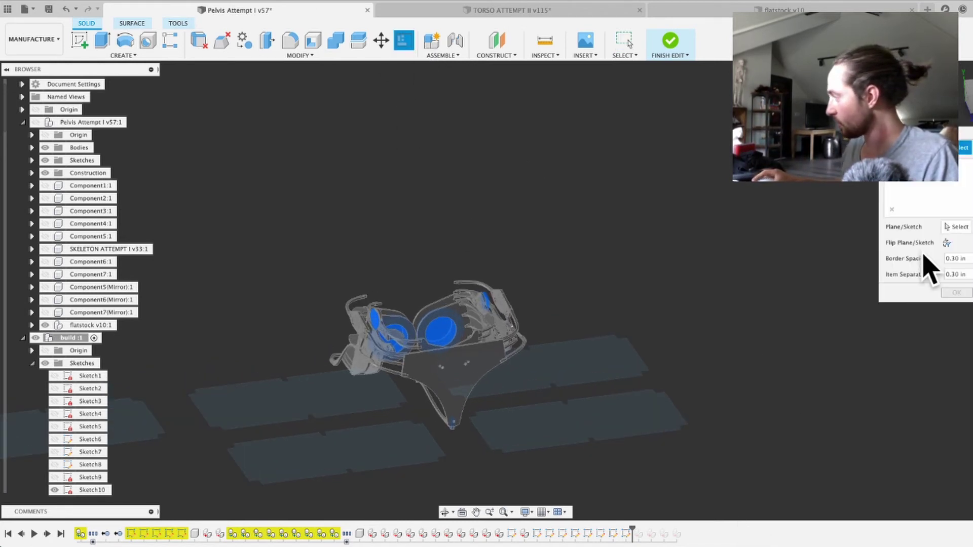
click(892, 210)
mouse_move(634, 527)
mouse_down()
mouse_move(700, 525)
mouse_move(730, 536)
mouse_up()
scroll(546, 482, up, 5)
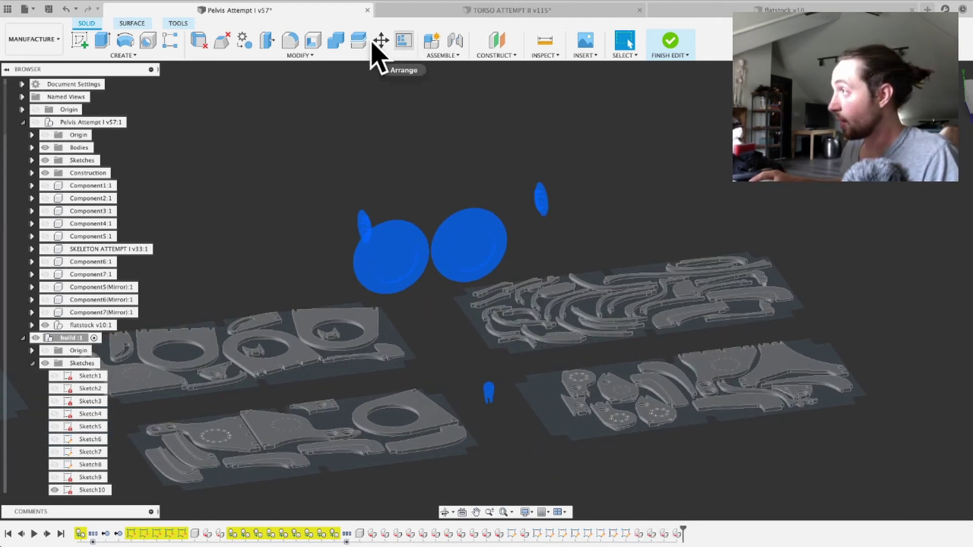
Step: Start an Arrange operation with the wide plate that has a ring of holes and two large bores as its first object
click(309, 56)
click(296, 260)
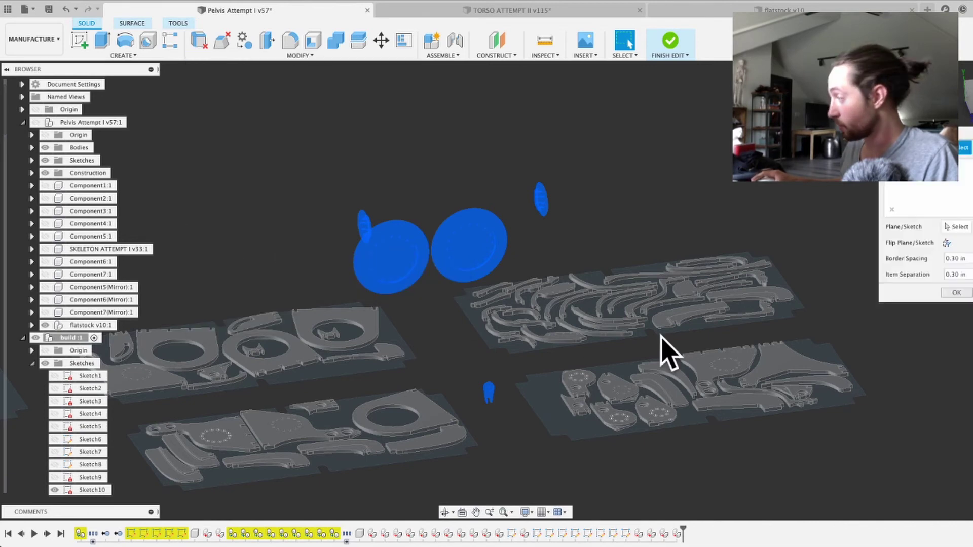
middle_drag(654, 169, 522, 83)
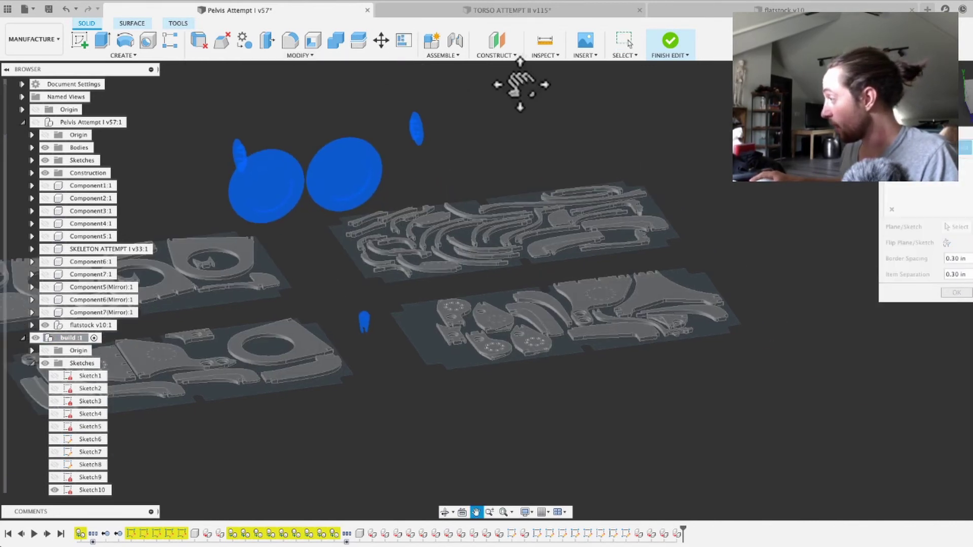
scroll(583, 307, up, 5)
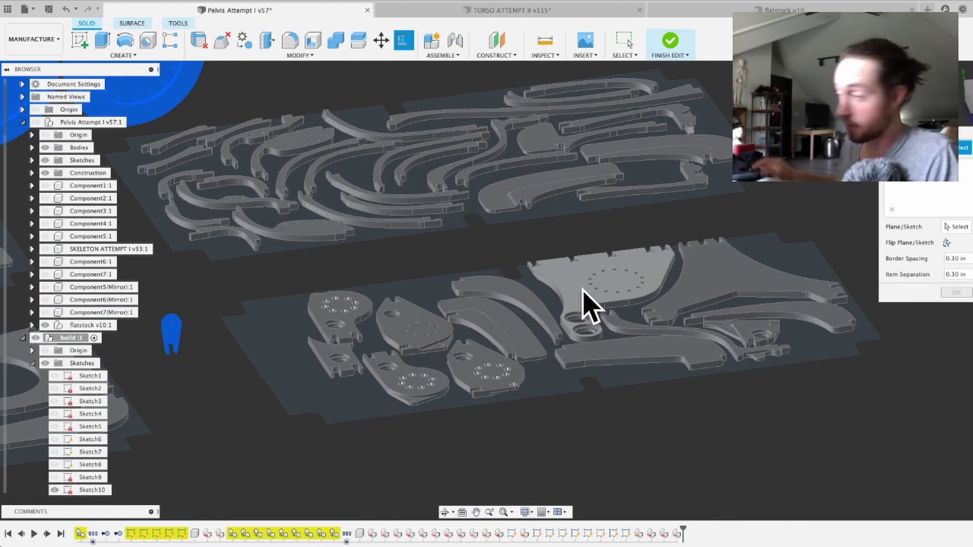
scroll(583, 305, up, 8)
scroll(507, 400, up, 3)
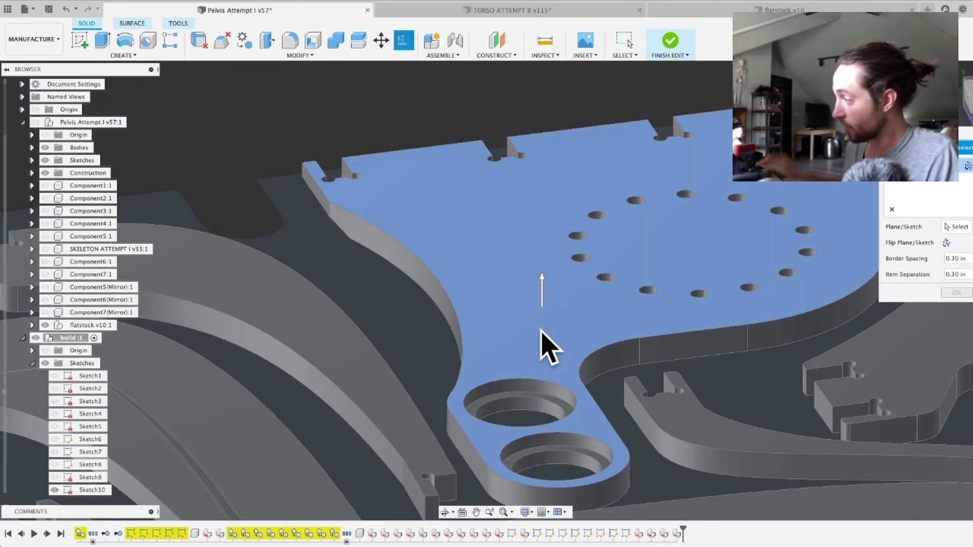
scroll(546, 326, down, 2)
scroll(547, 326, down, 5)
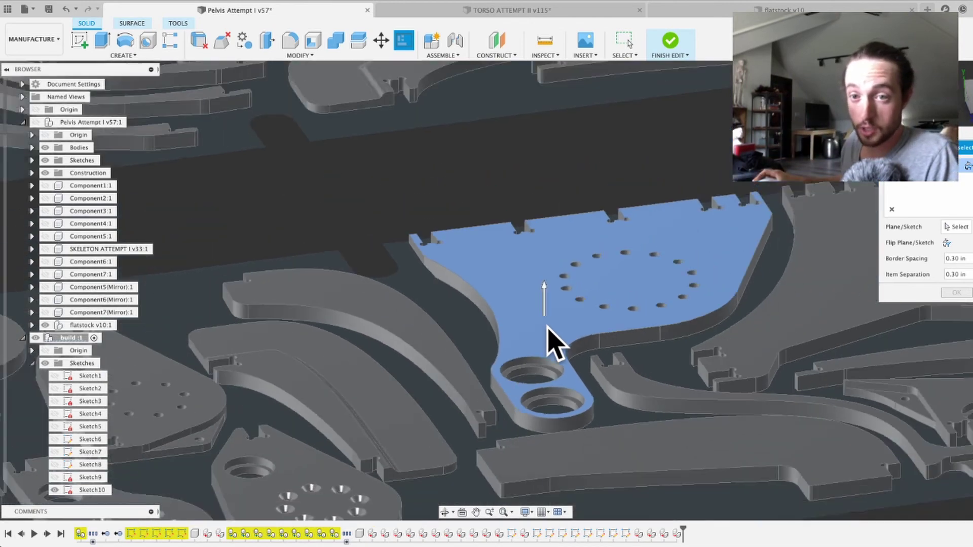
Step: Add the neighbouring triangular plate, two long arms, two curved strips and two rounded hole plates to the Arrange objects
click(613, 326)
click(767, 318)
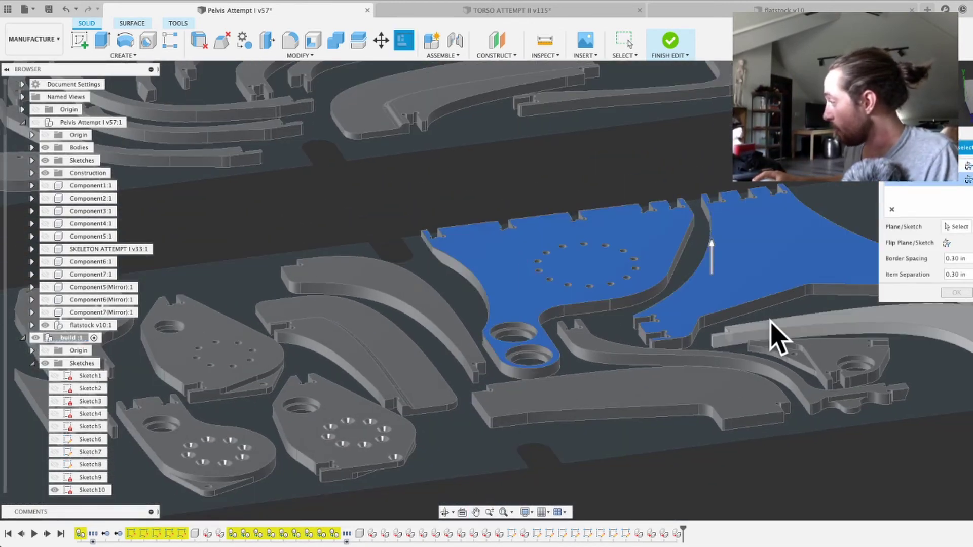
click(713, 336)
click(645, 387)
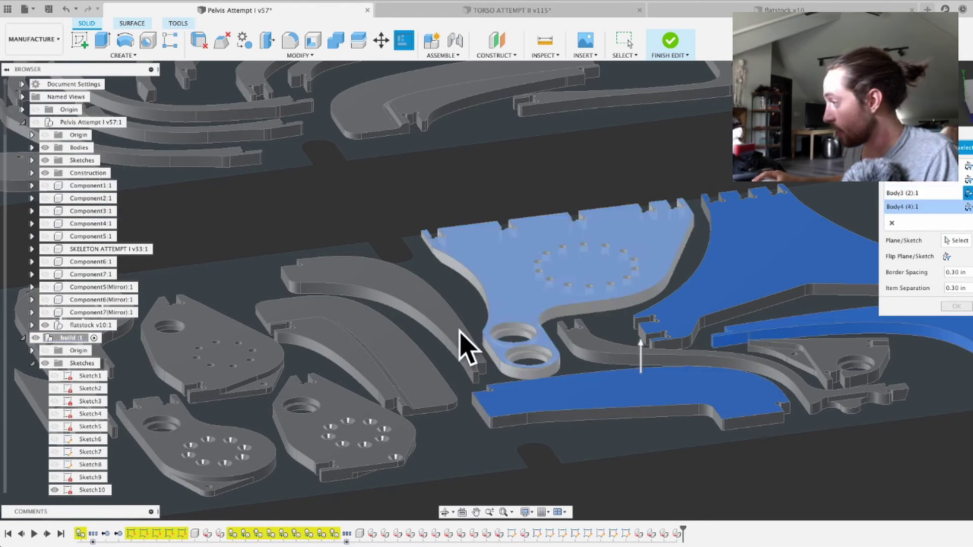
click(412, 391)
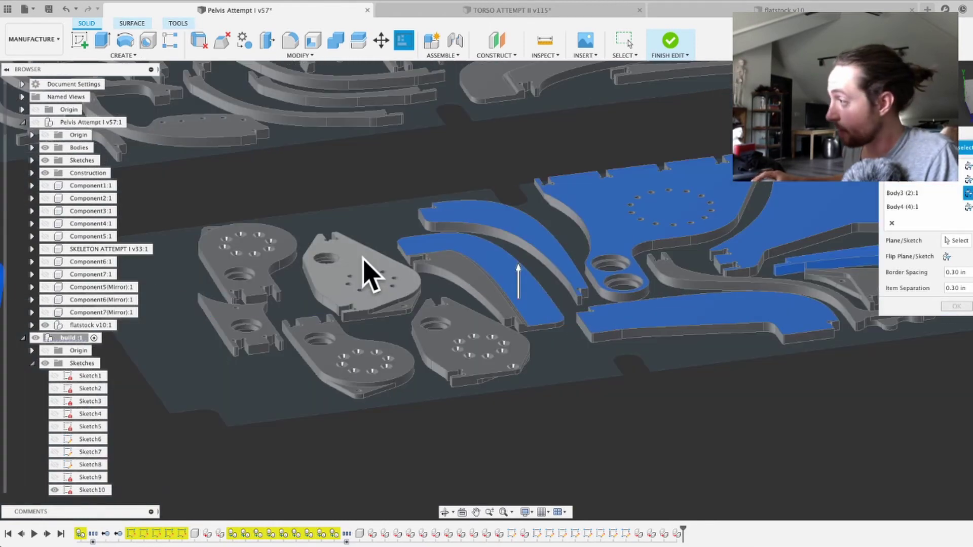
click(365, 271)
click(304, 374)
Step: Add the slender S-curved arm between the wide plate and the long lower arm to the Arrange objects
scroll(558, 429, down, 3)
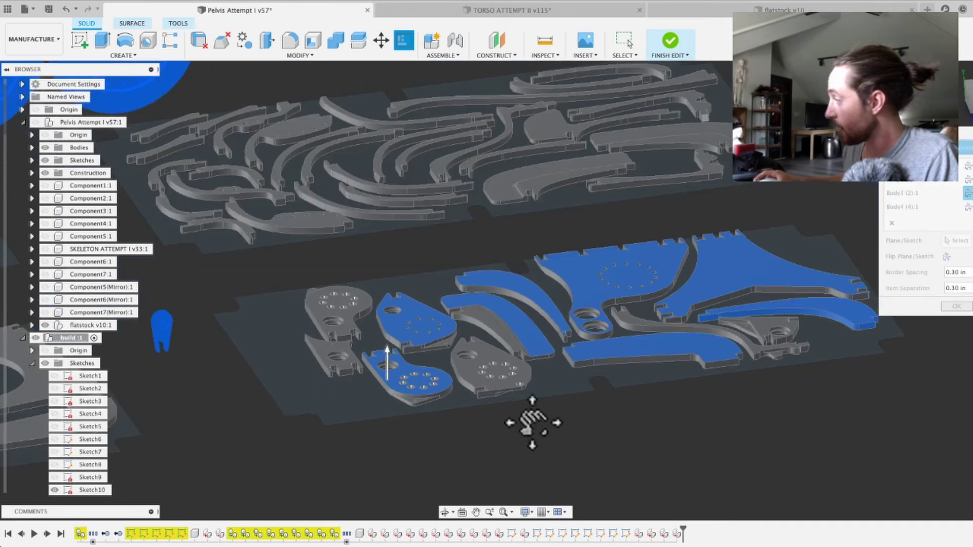
shift+middle_drag(532, 424, 625, 365)
scroll(616, 357, up, 3)
scroll(624, 359, up, 4)
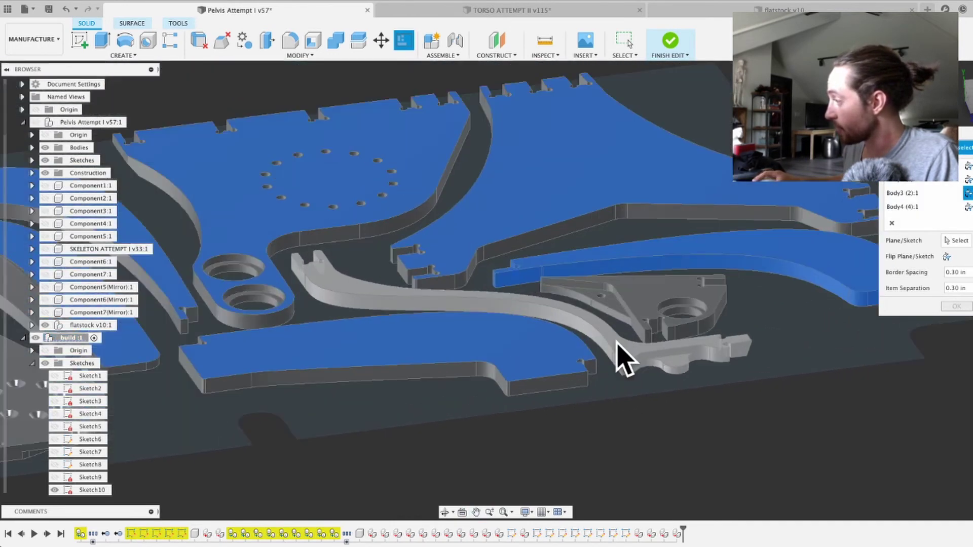
click(621, 359)
scroll(621, 359, down, 4)
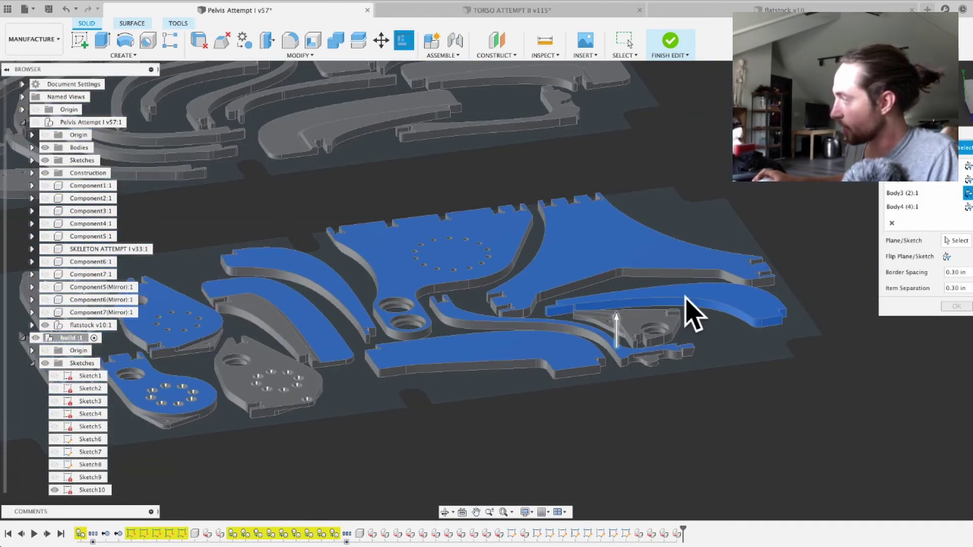
Step: Set the empty flat sheet outline as the target sketch for arranging the nine selected parts
click(946, 257)
drag(935, 147, 220, 318)
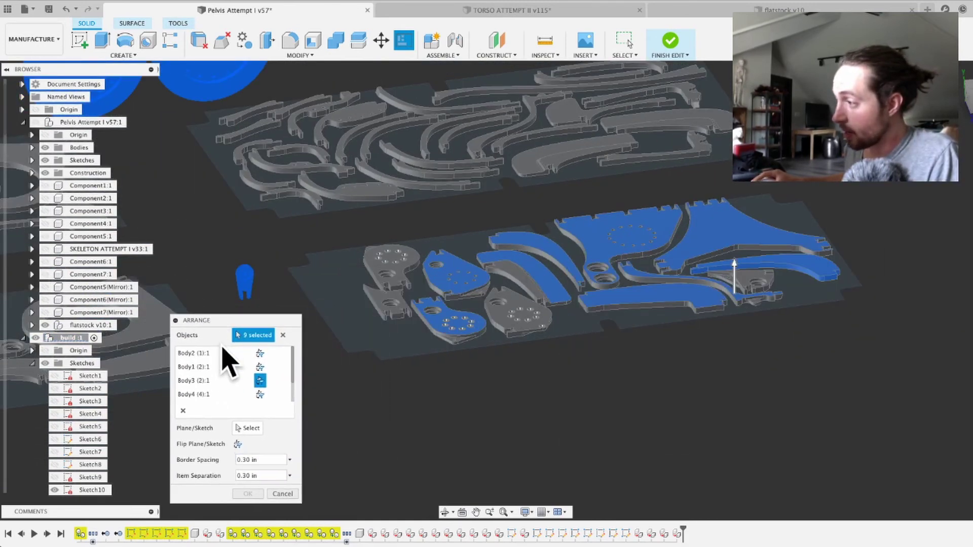
click(247, 430)
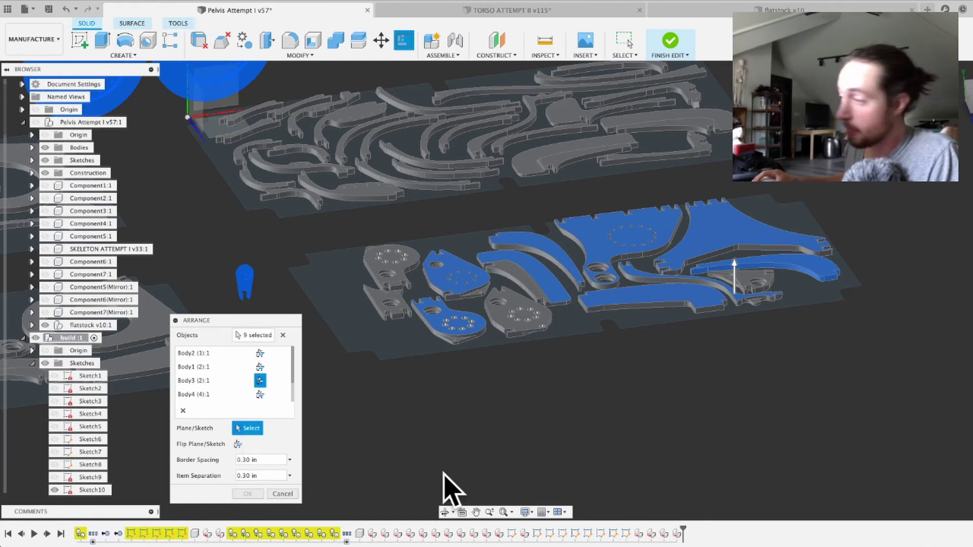
scroll(365, 347, down, 6)
middle_drag(473, 354, 570, 308)
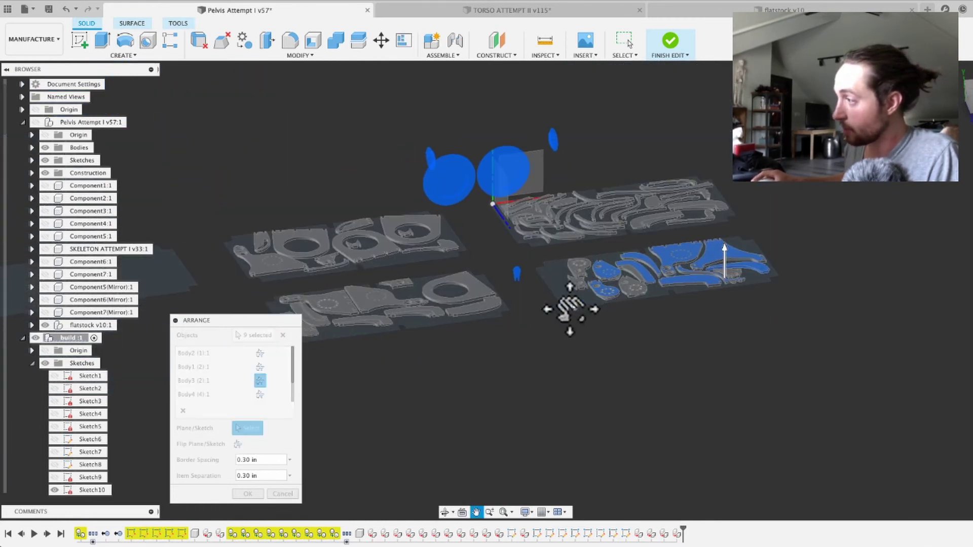
click(156, 289)
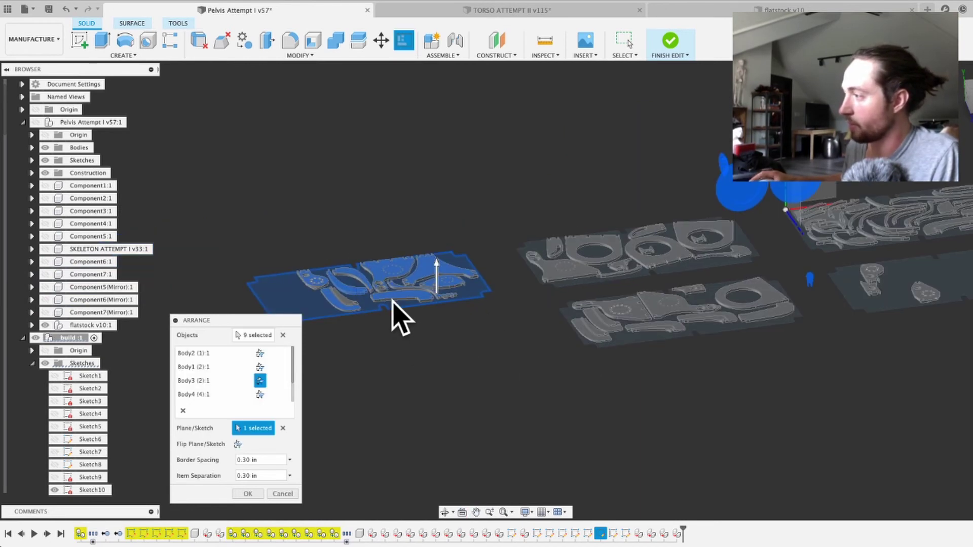
Step: Apply the arrangement of the nine parts on the empty sheet, and undo it
scroll(398, 316, up, 5)
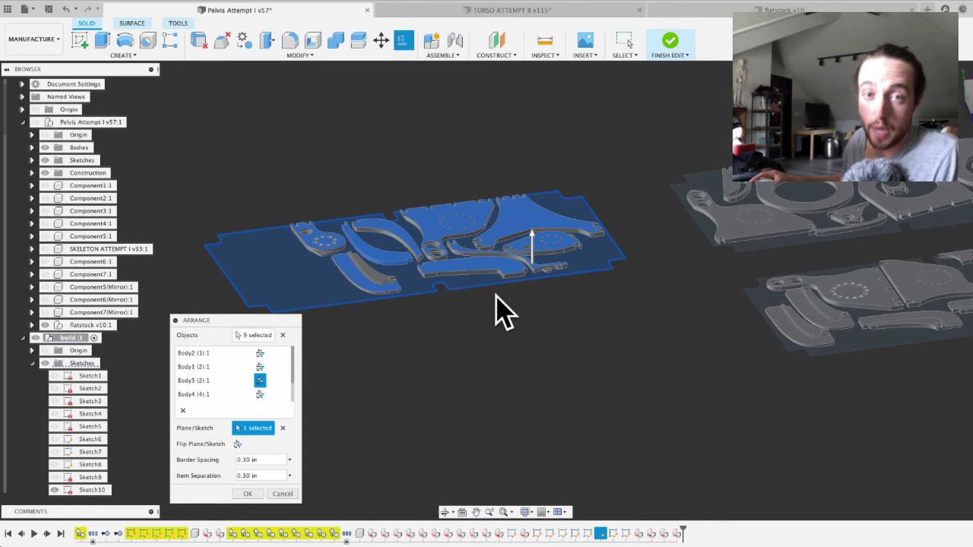
scroll(472, 268, up, 3)
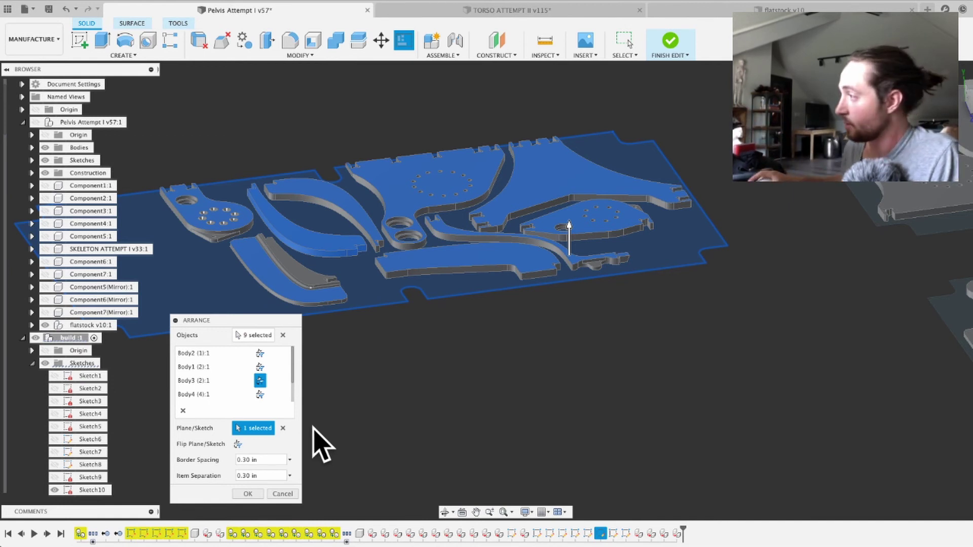
scroll(314, 427, down, 5)
middle_drag(459, 398, 497, 387)
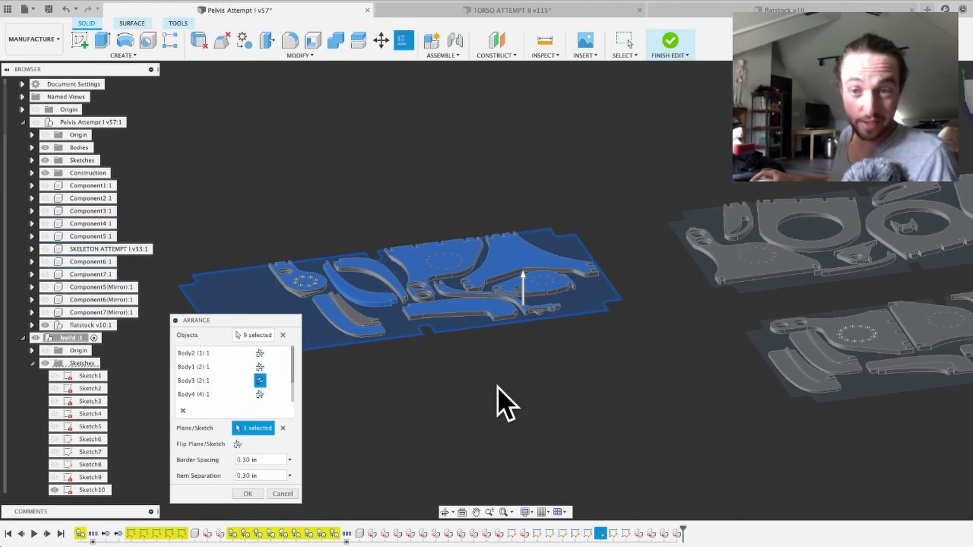
click(258, 494)
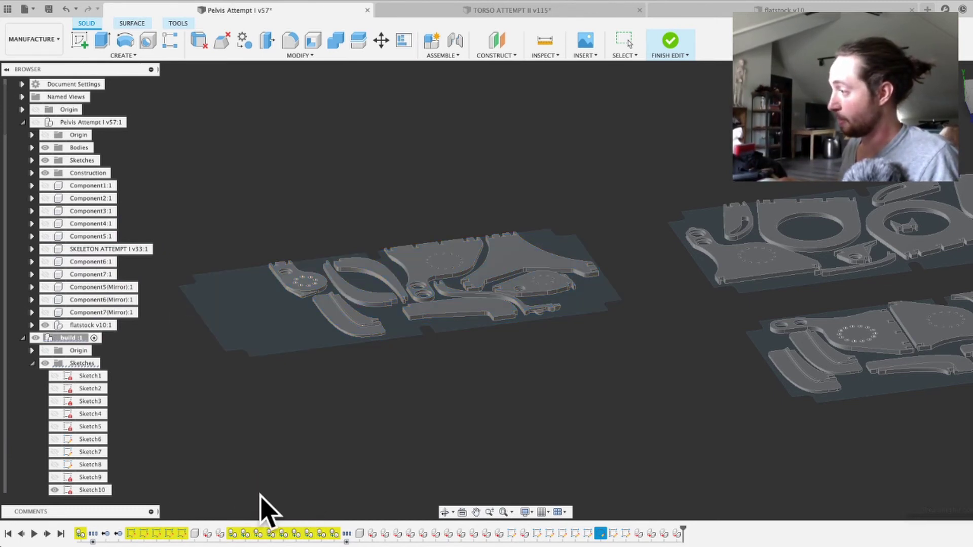
key(super+z)
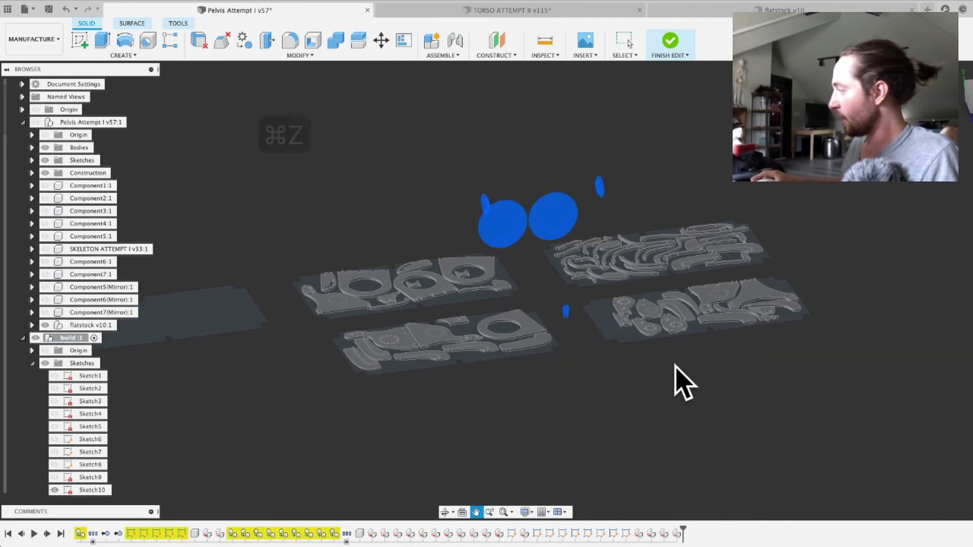
middle_drag(732, 337, 608, 340)
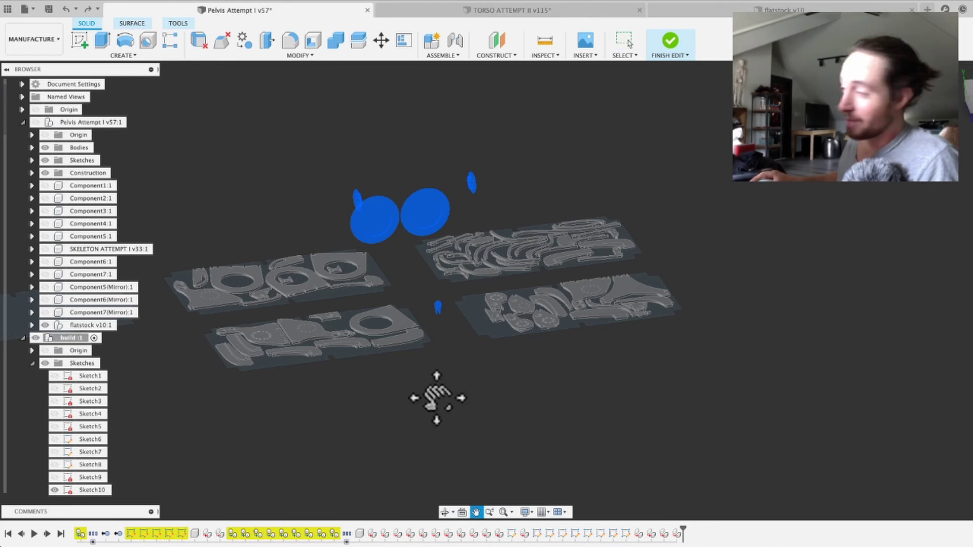
middle_drag(434, 397, 494, 432)
scroll(454, 409, up, 5)
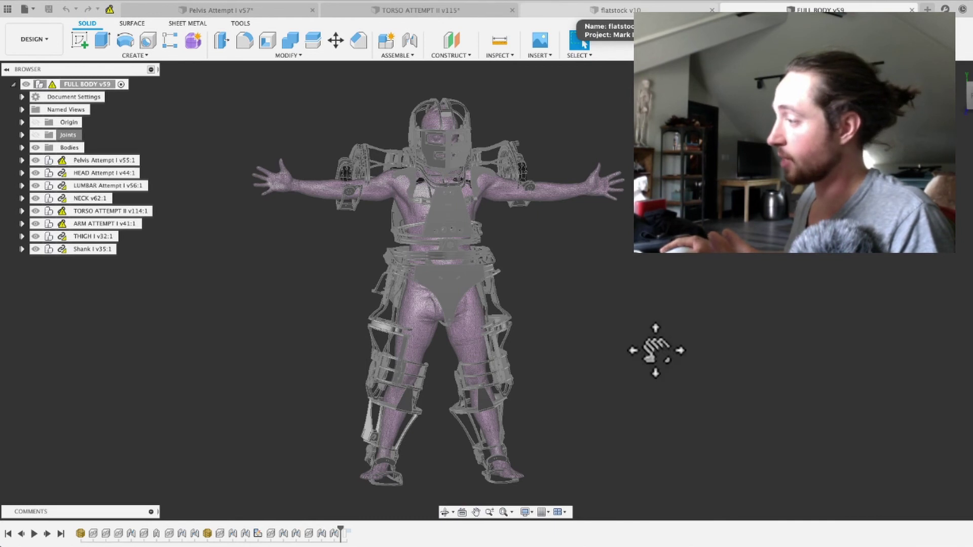
middle_drag(656, 348, 630, 343)
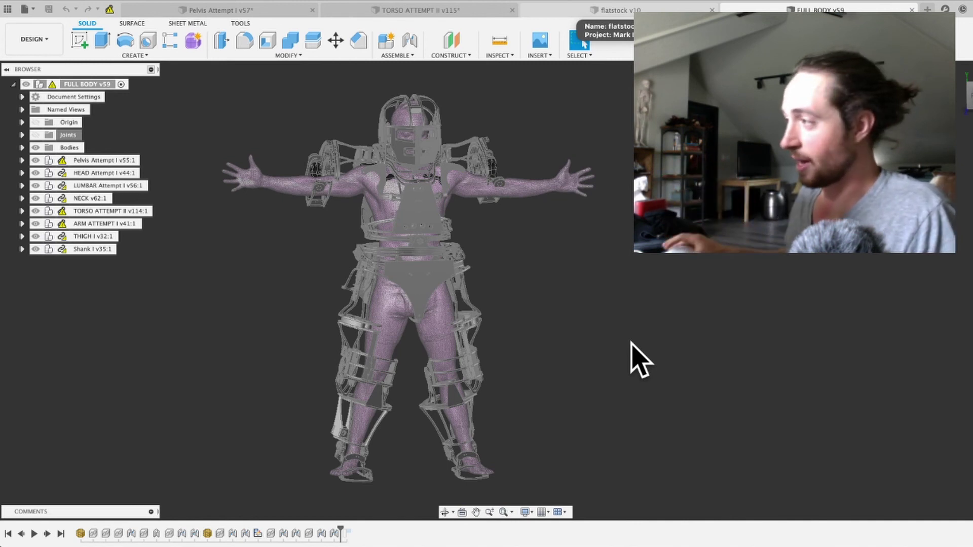
scroll(391, 244, up, 3)
scroll(391, 243, down, 5)
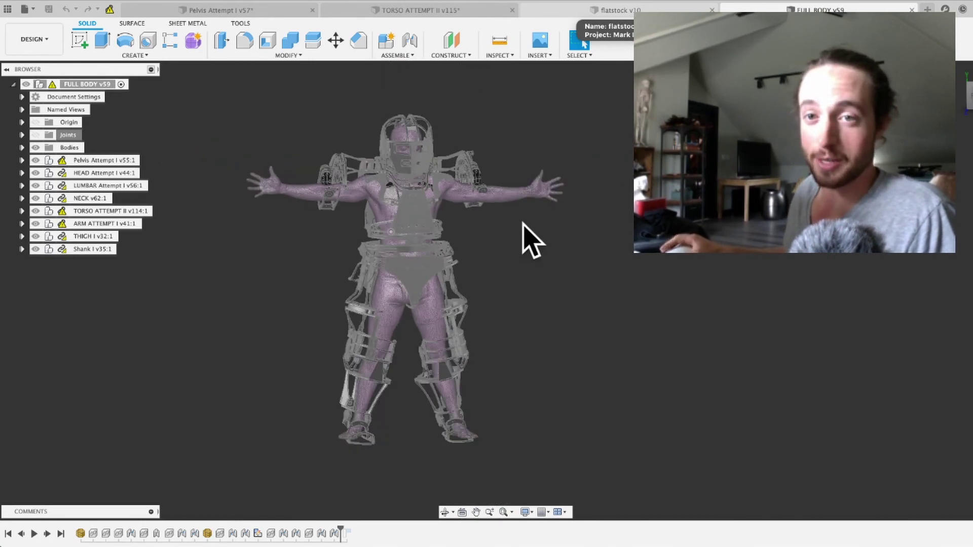
shift+middle_drag(473, 238, 572, 283)
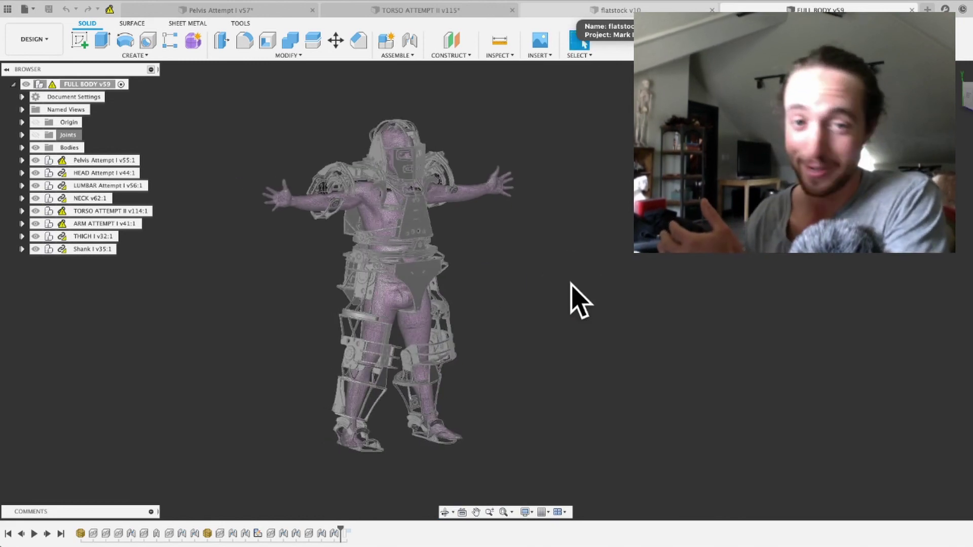
middle_drag(512, 260, 467, 267)
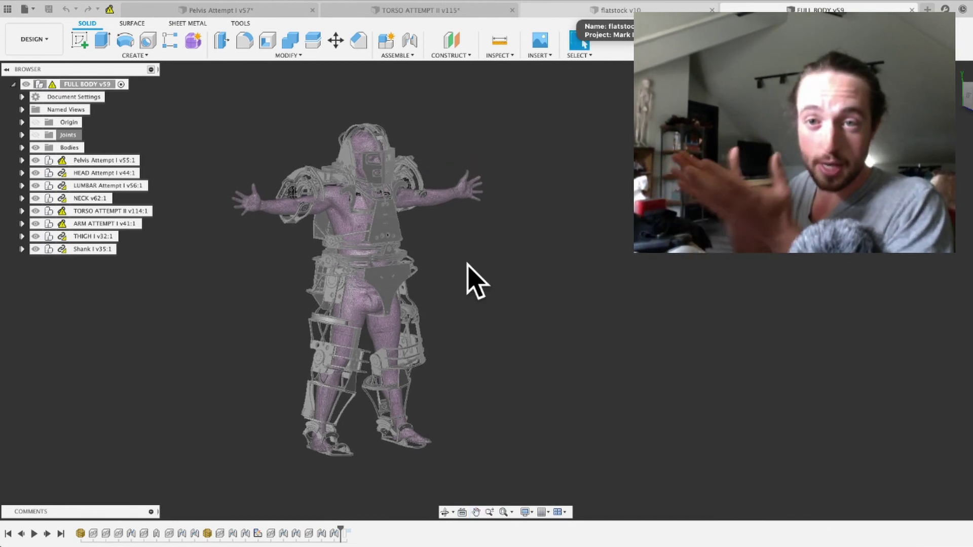